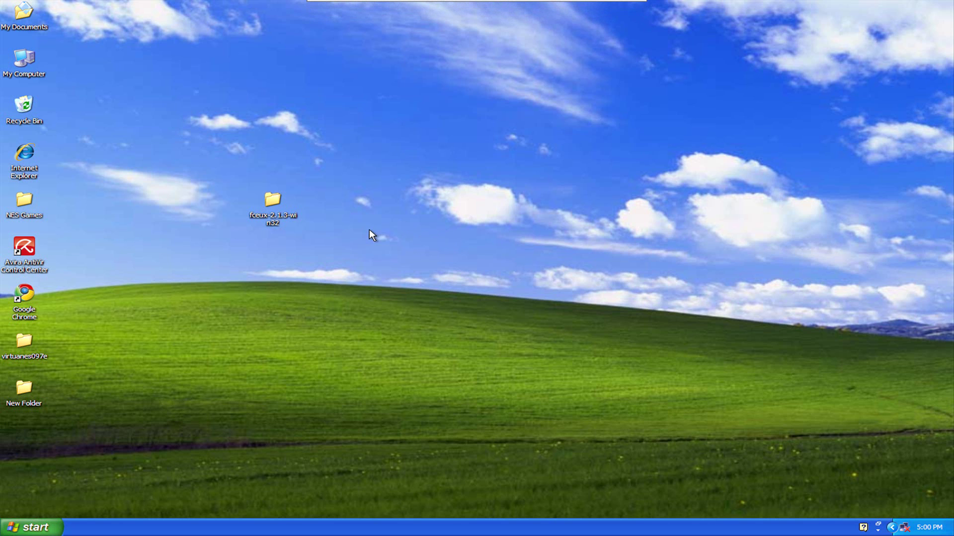
# Launch fceux from the fceux-2.1.3-win32 folder on the desktop, close the folder window and reposition the emulator window
pyautogui.doubleClick(271, 204)
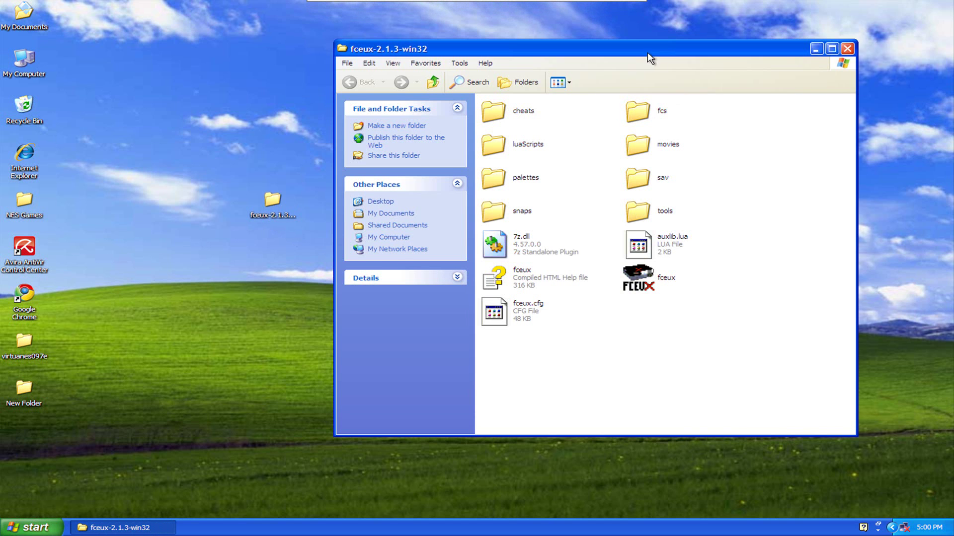
pyautogui.moveTo(645, 52); pyautogui.dragTo(518, 81)
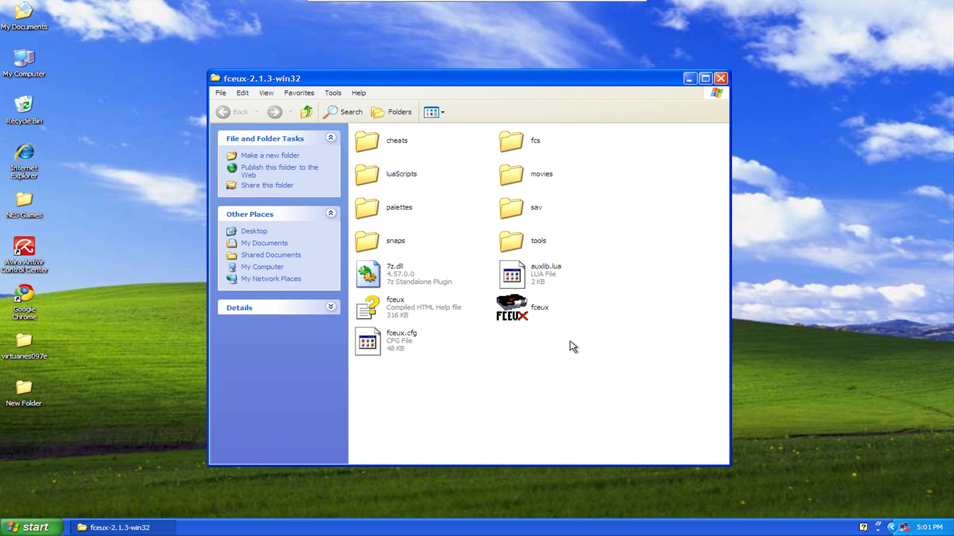
pyautogui.doubleClick(522, 311)
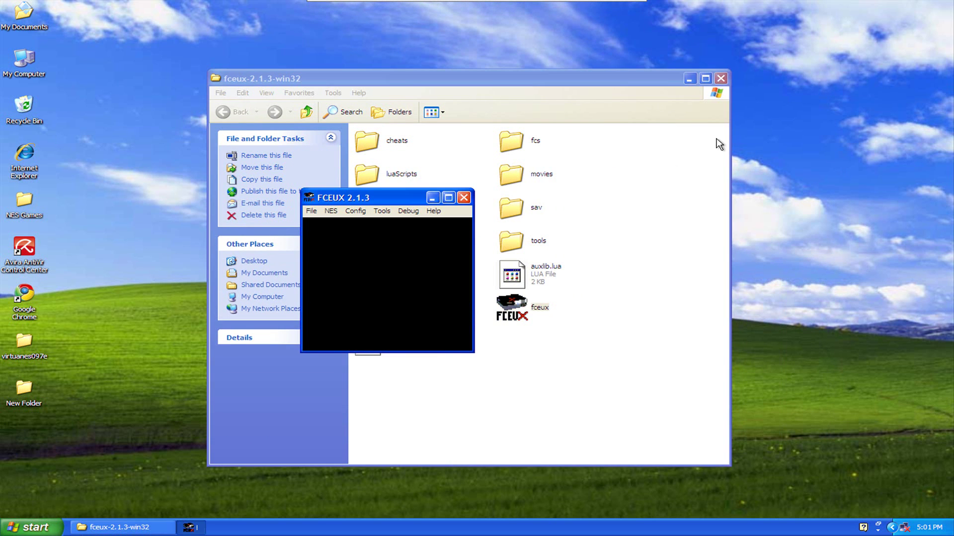
pyautogui.click(720, 78)
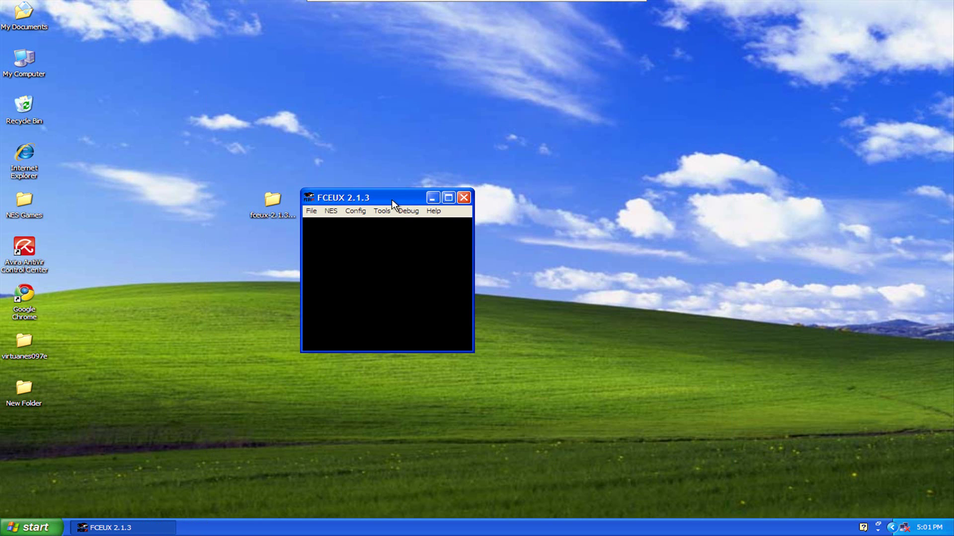
pyautogui.moveTo(391, 197); pyautogui.dragTo(461, 169)
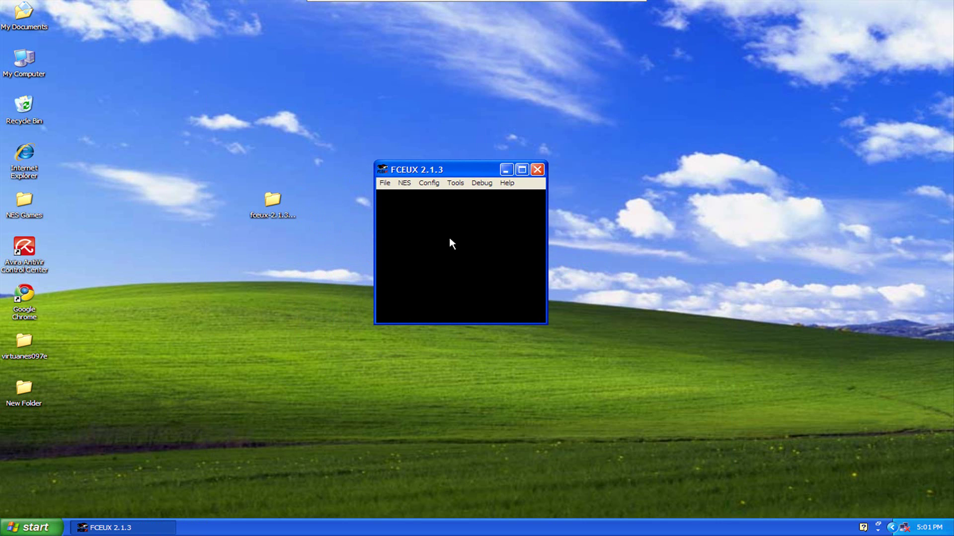
# In the windowed video settings, turn off disabled hardware acceleration and forced integral scaling factors, and turn on forced aspect ratio correction
pyautogui.click(426, 189)
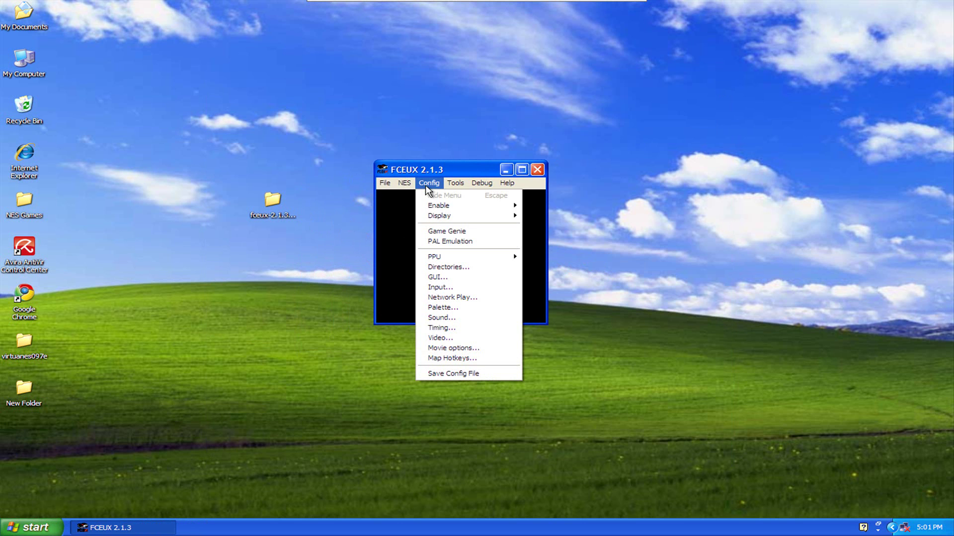
pyautogui.click(445, 336)
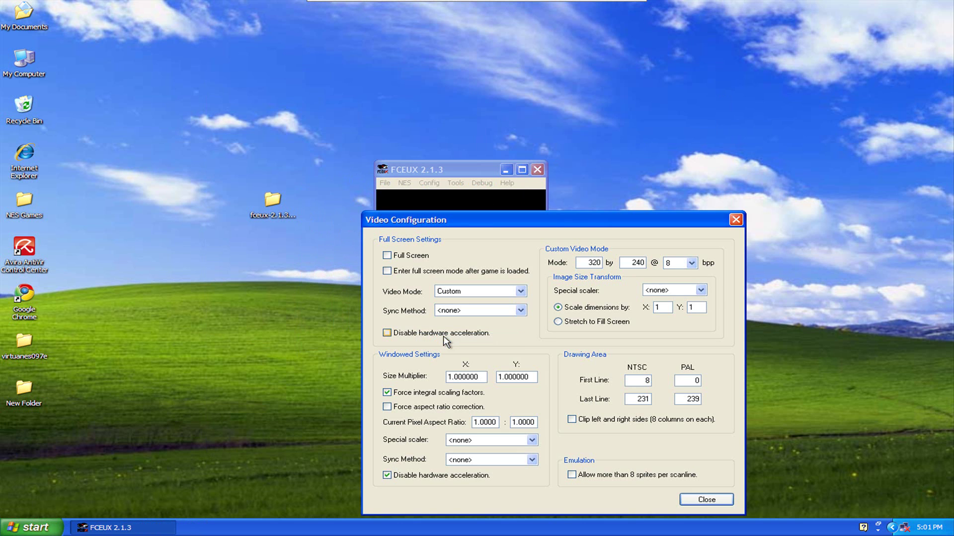
pyautogui.moveTo(540, 218); pyautogui.dragTo(585, 111)
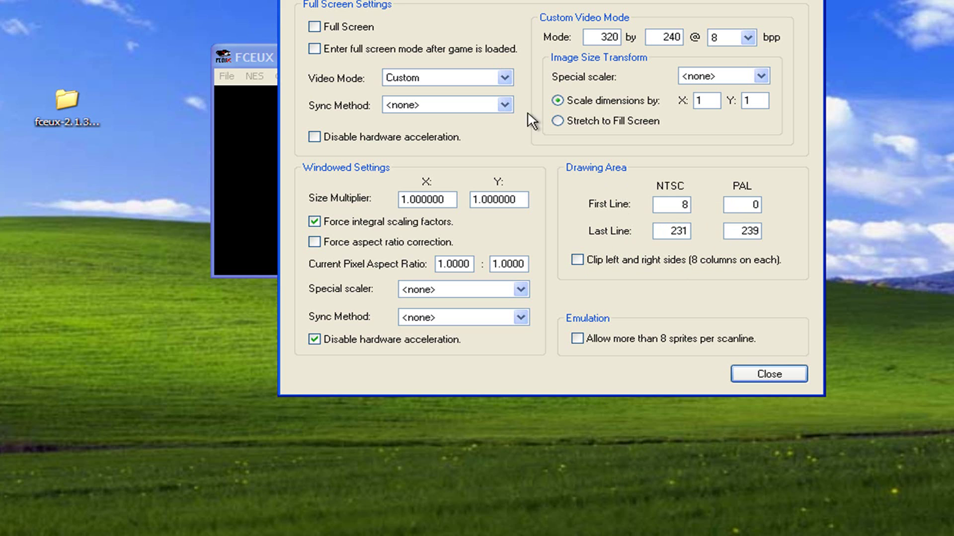
pyautogui.moveTo(511, 0); pyautogui.dragTo(417, 0)
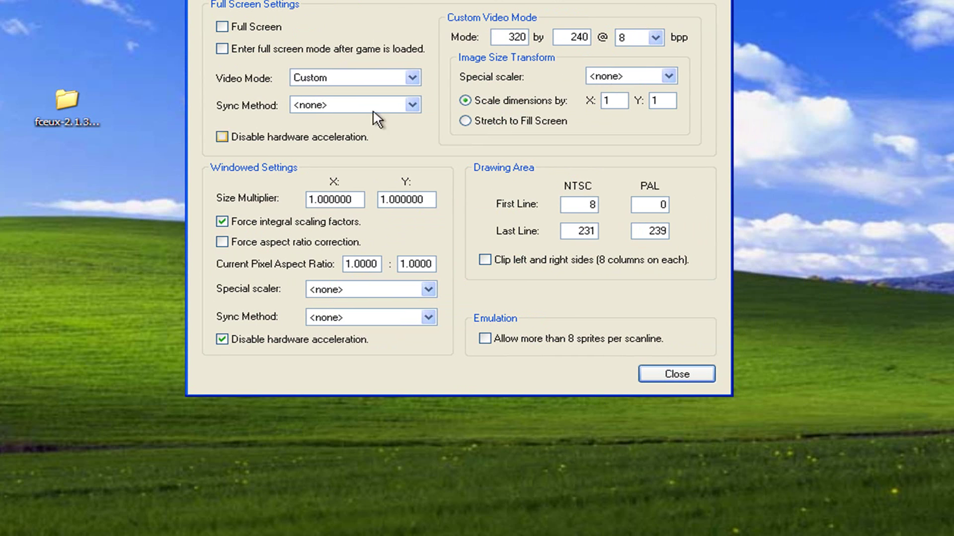
pyautogui.moveTo(392, 0); pyautogui.dragTo(492, 3)
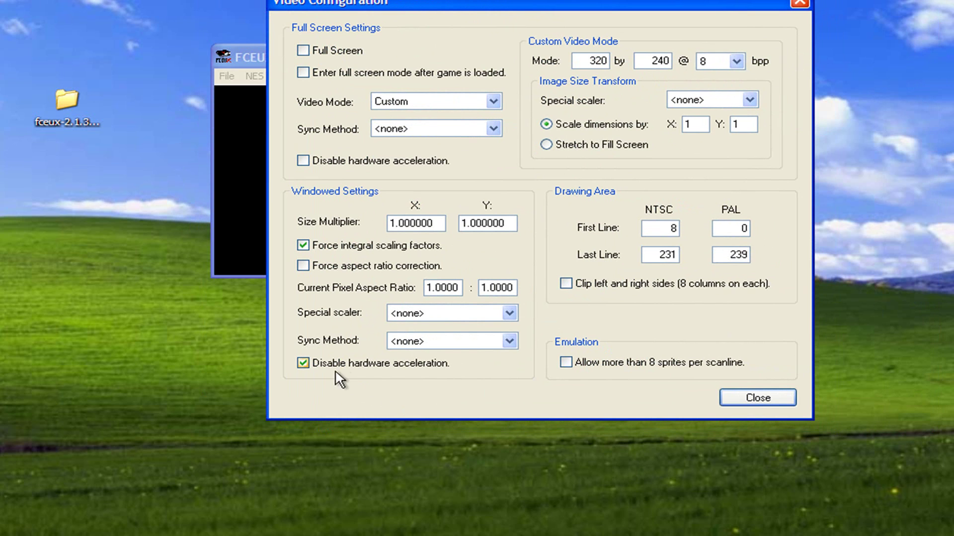
pyautogui.click(302, 364)
pyautogui.click(303, 245)
pyautogui.click(303, 266)
pyautogui.click(756, 400)
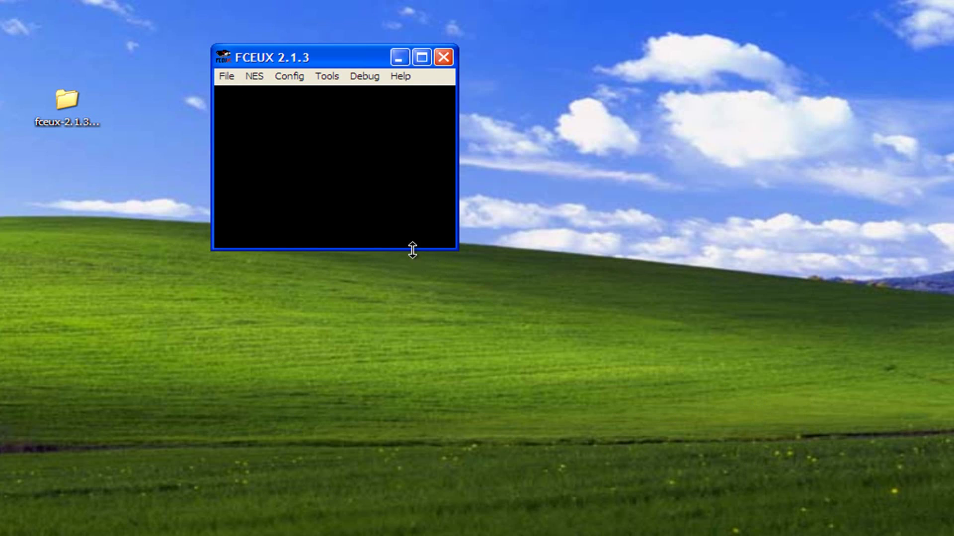
# Enlarge and reposition the emulator window, and load the ROM Megaman (U) [!].nes
pyautogui.moveTo(412, 249); pyautogui.dragTo(457, 490)
pyautogui.moveTo(473, 63); pyautogui.dragTo(324, 5)
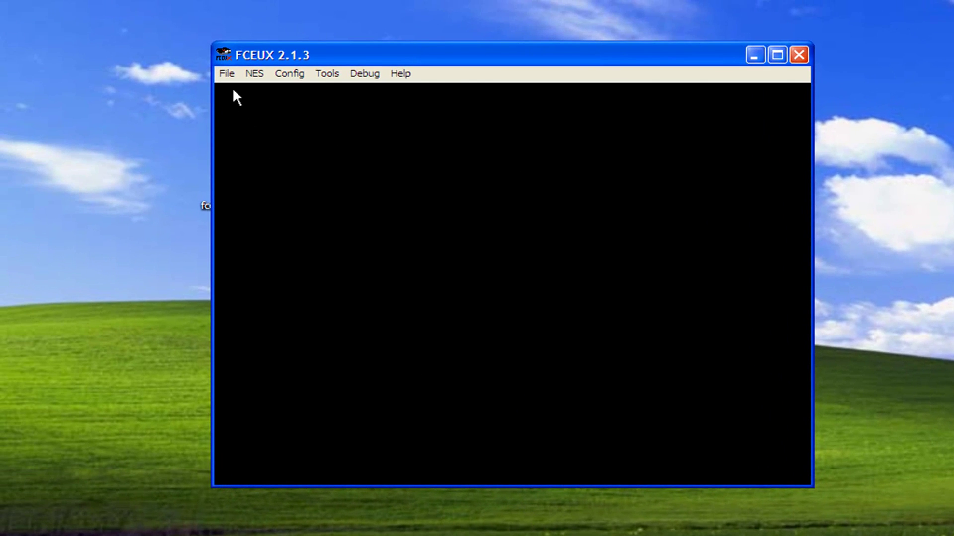
pyautogui.click(228, 75)
pyautogui.click(250, 88)
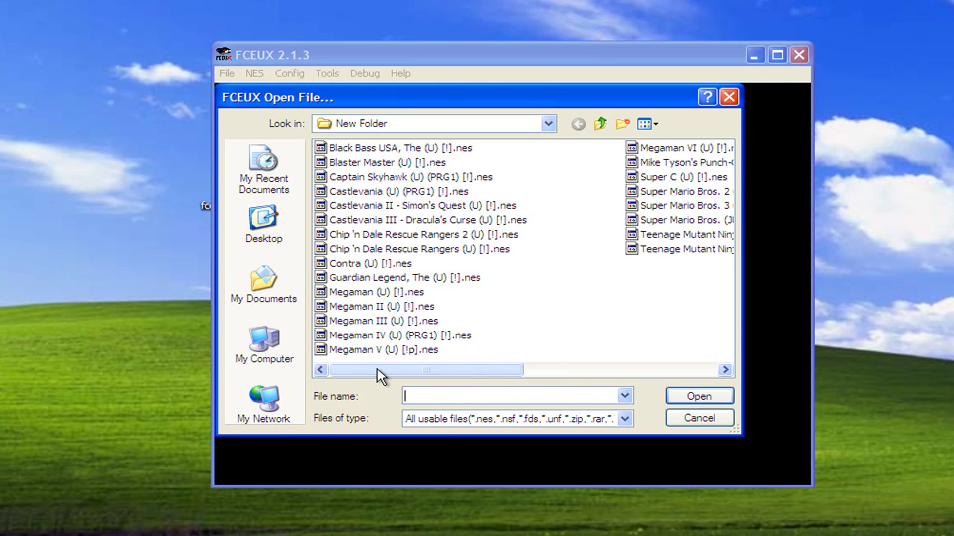
pyautogui.doubleClick(356, 293)
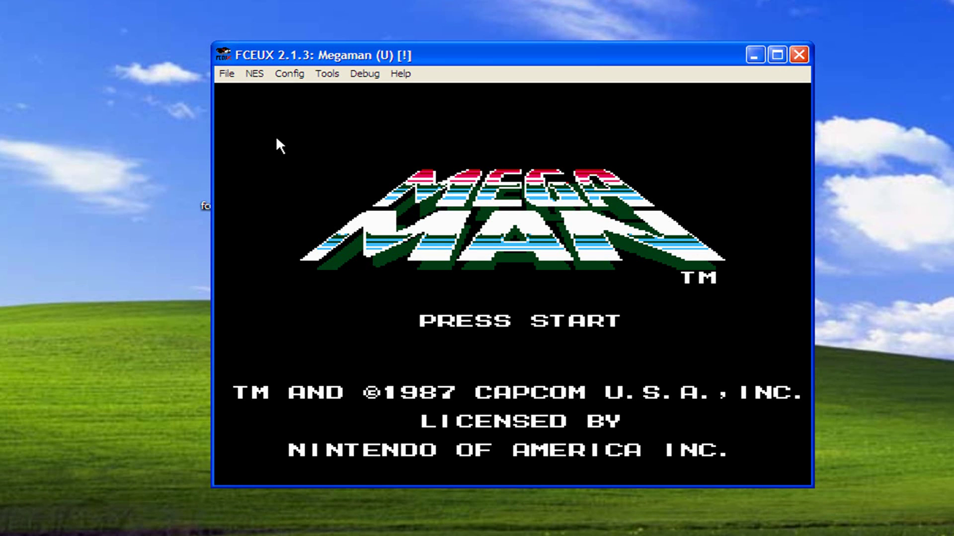
# Start the Mega Man game and move the stage selection to Fireman
pyautogui.press('Return')
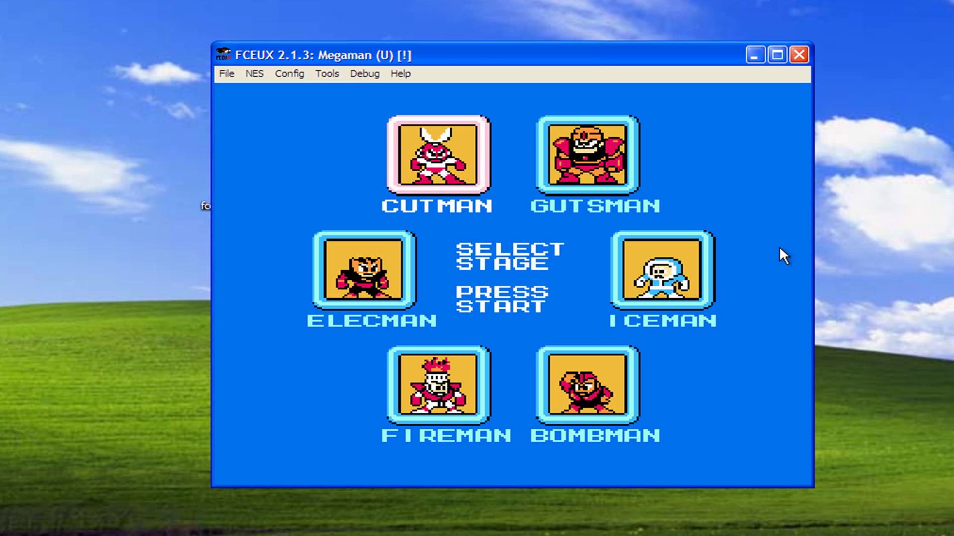
pyautogui.press('Left')
pyautogui.press('Down')
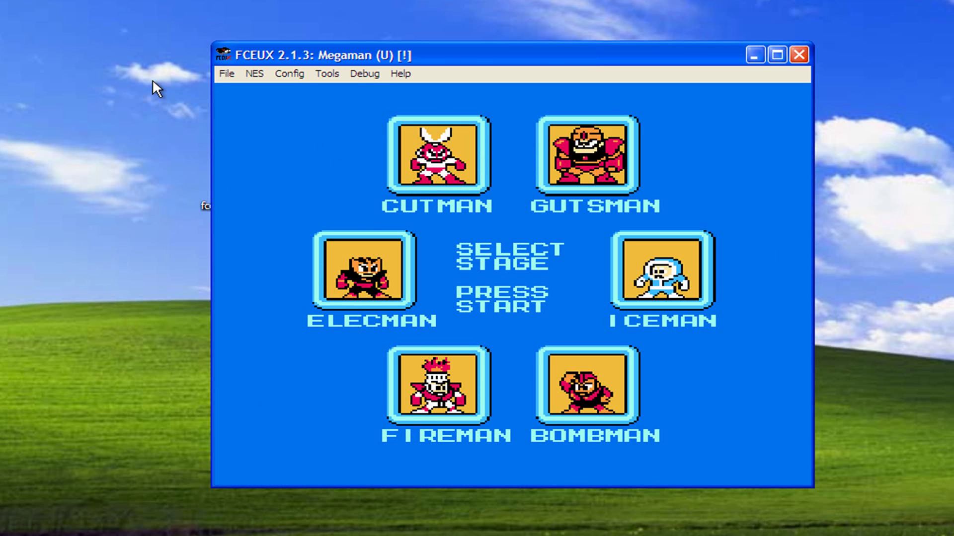
# Set the special scaler for windowed mode to hq2x in the video configuration
pyautogui.click(279, 74)
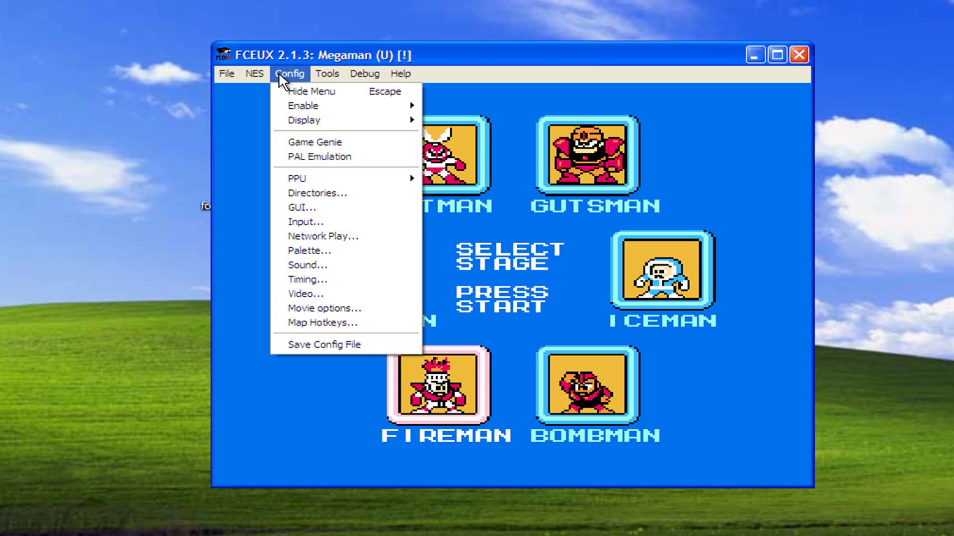
pyautogui.click(319, 294)
pyautogui.moveTo(407, 196); pyautogui.dragTo(633, 32)
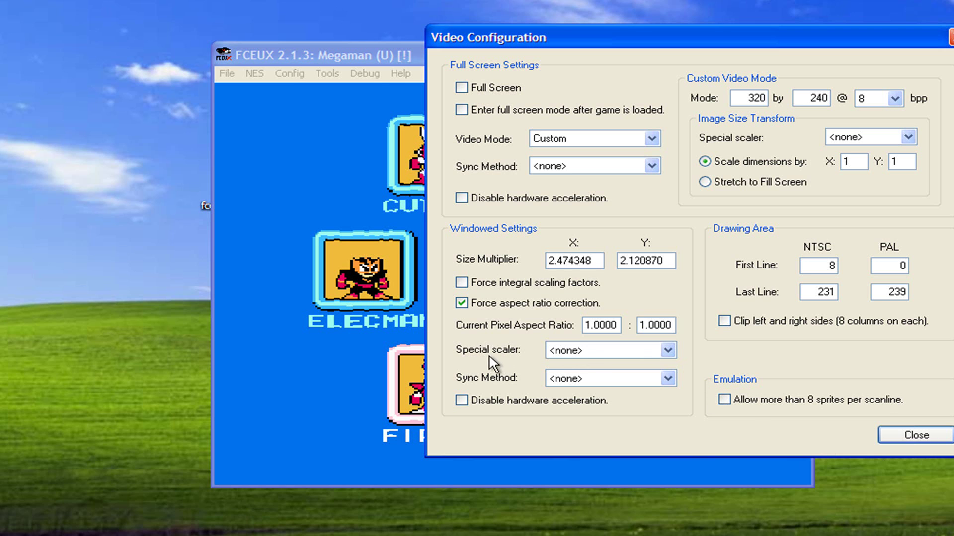
pyautogui.click(668, 351)
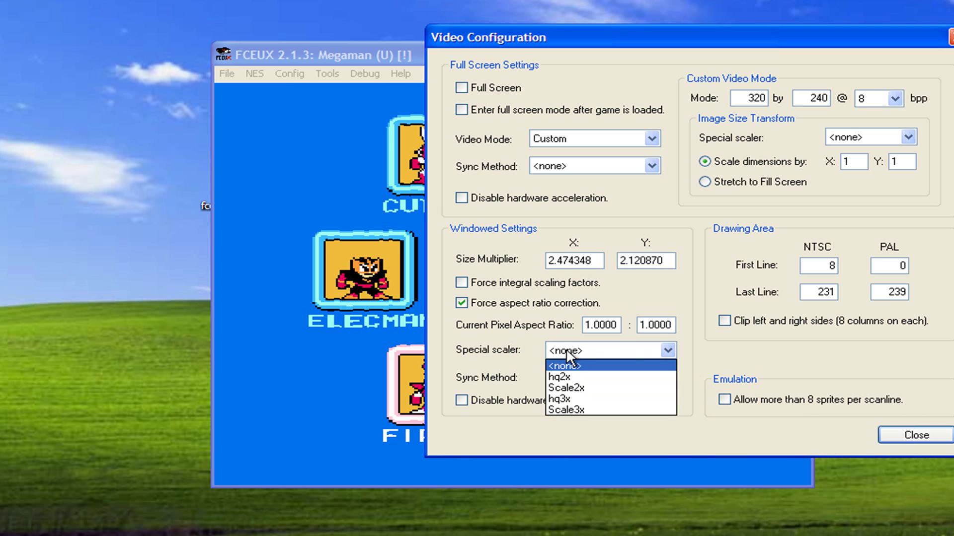
pyautogui.click(568, 376)
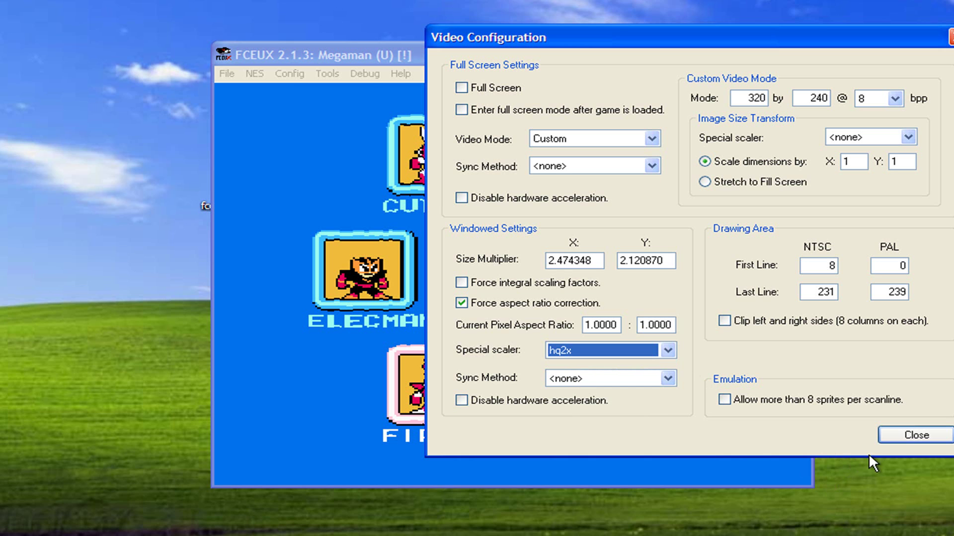
pyautogui.click(893, 440)
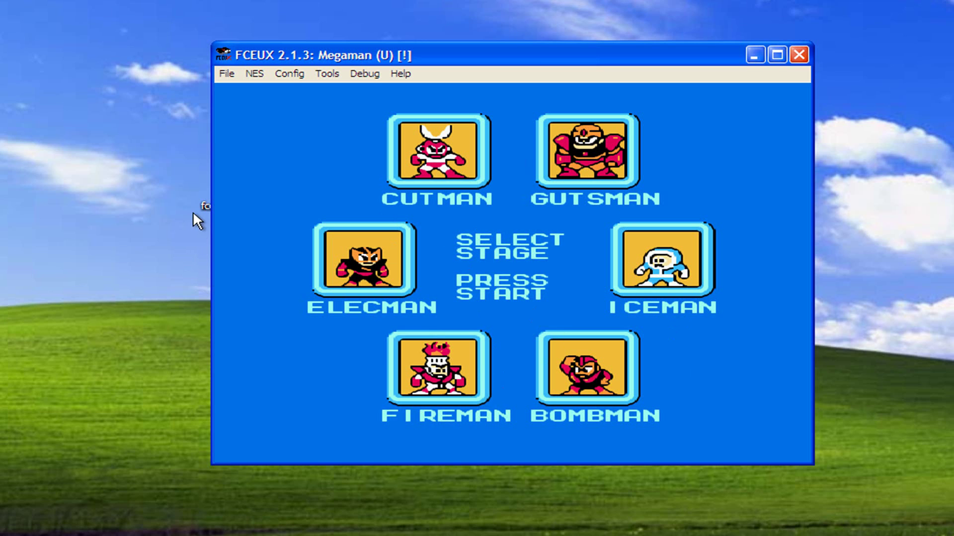
# Set the windowed special scaler to hq3x and move the emulator window fully onto the desktop
pyautogui.click(276, 74)
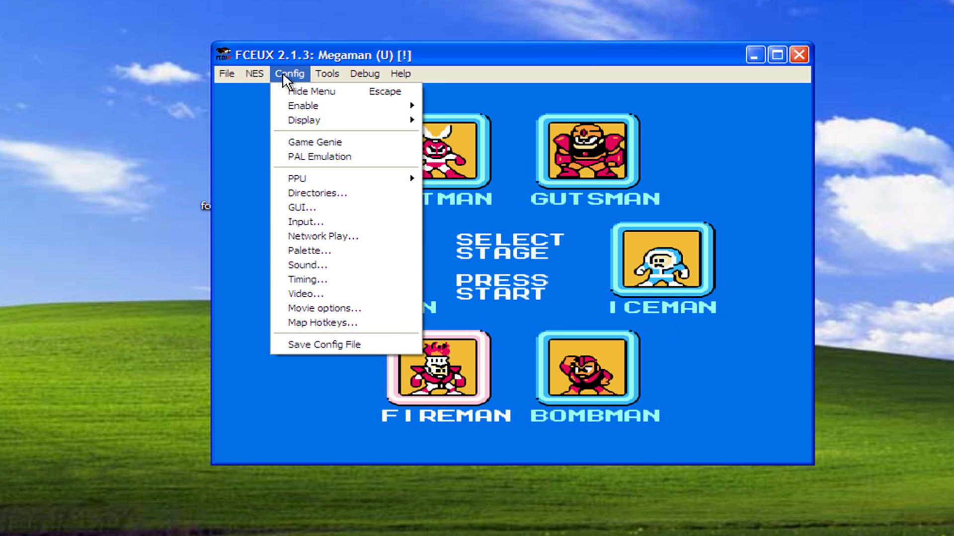
pyautogui.click(316, 294)
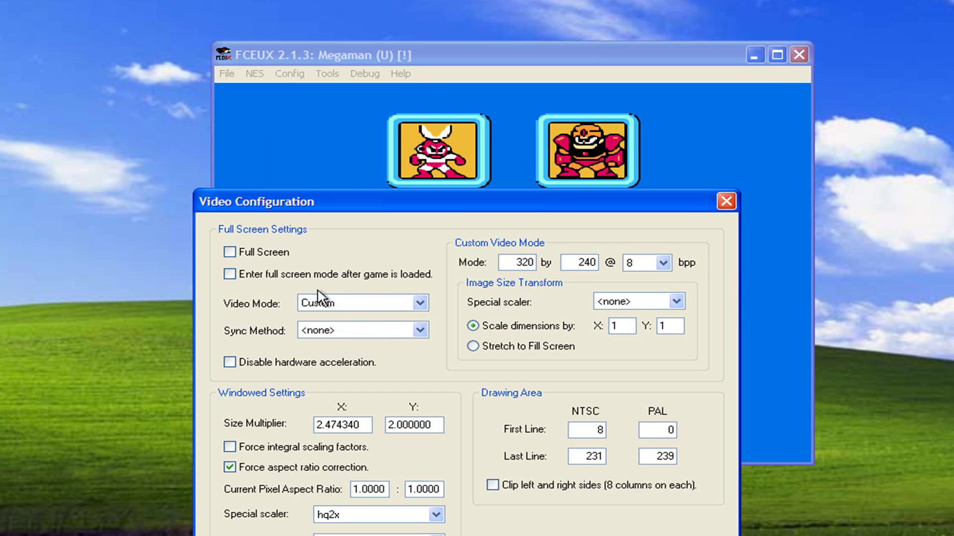
pyautogui.moveTo(442, 199); pyautogui.dragTo(663, 57)
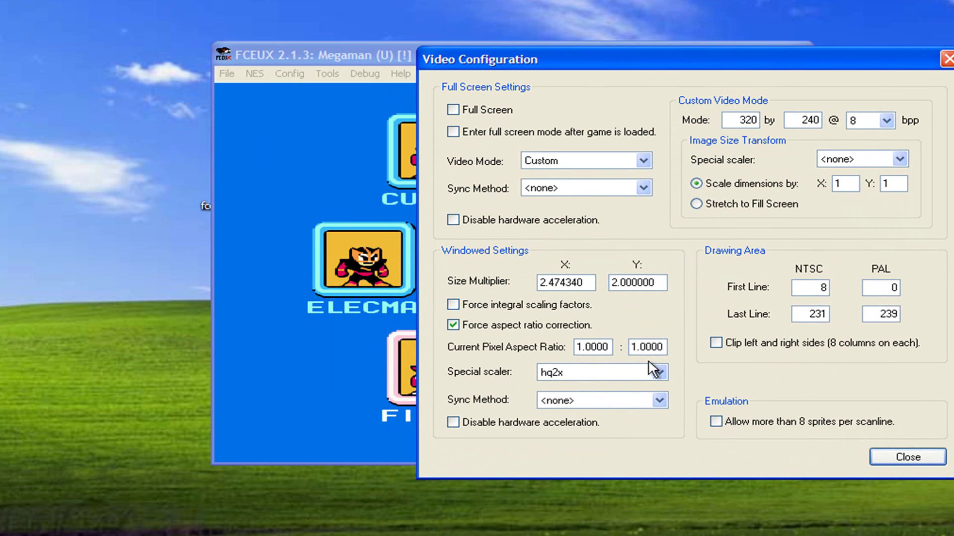
pyautogui.click(658, 371)
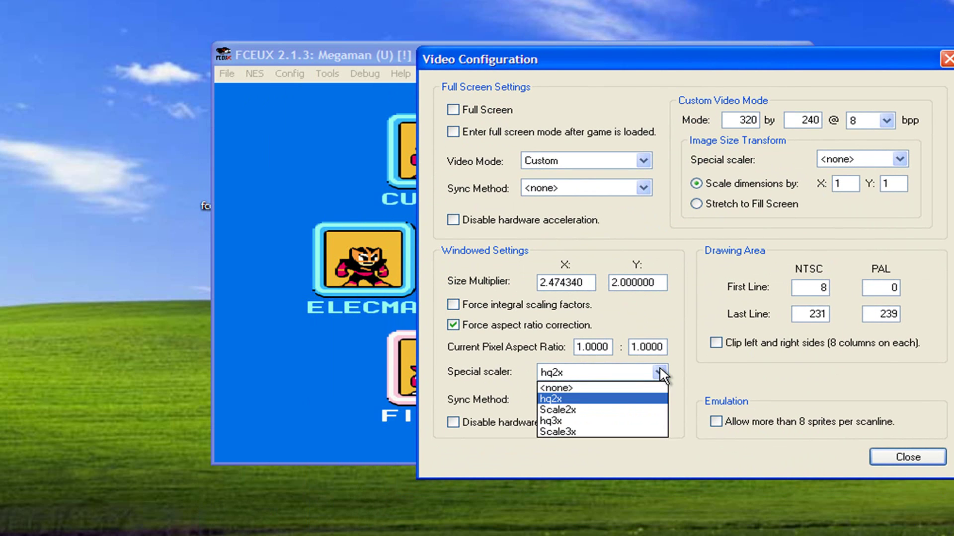
pyautogui.click(559, 421)
pyautogui.click(908, 457)
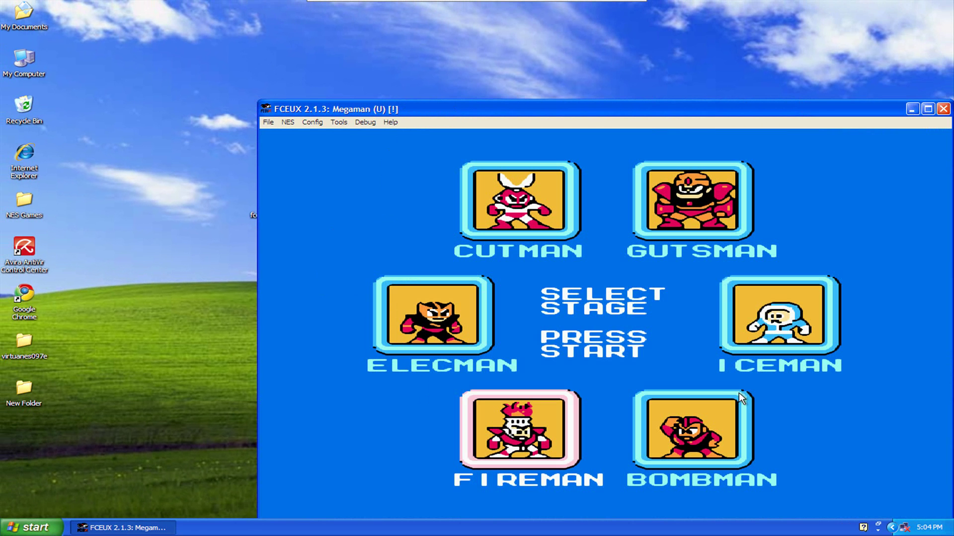
pyautogui.moveTo(647, 108); pyautogui.dragTo(513, 39)
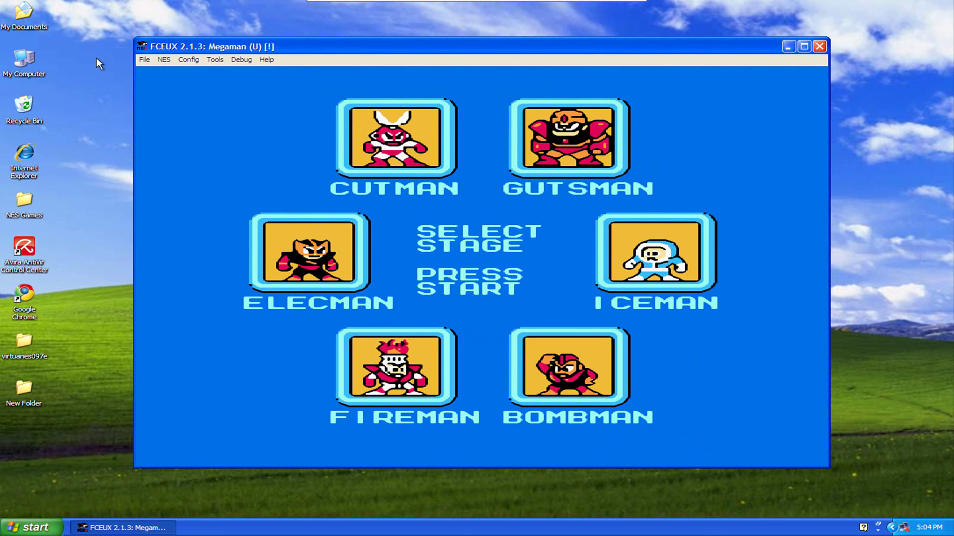
# Review the full-screen and windowed options in the video configuration without changing any
pyautogui.click(189, 61)
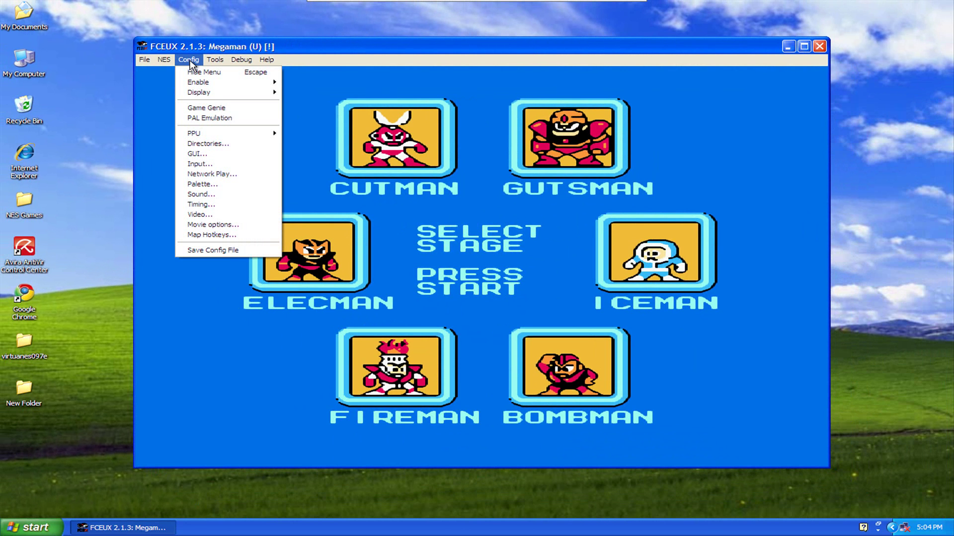
pyautogui.click(204, 214)
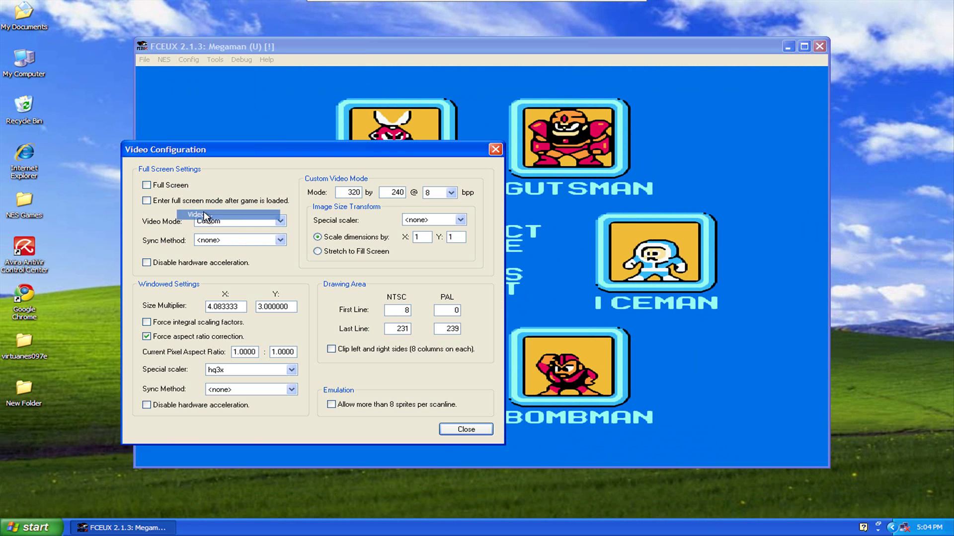
pyautogui.moveTo(358, 150); pyautogui.dragTo(520, 133)
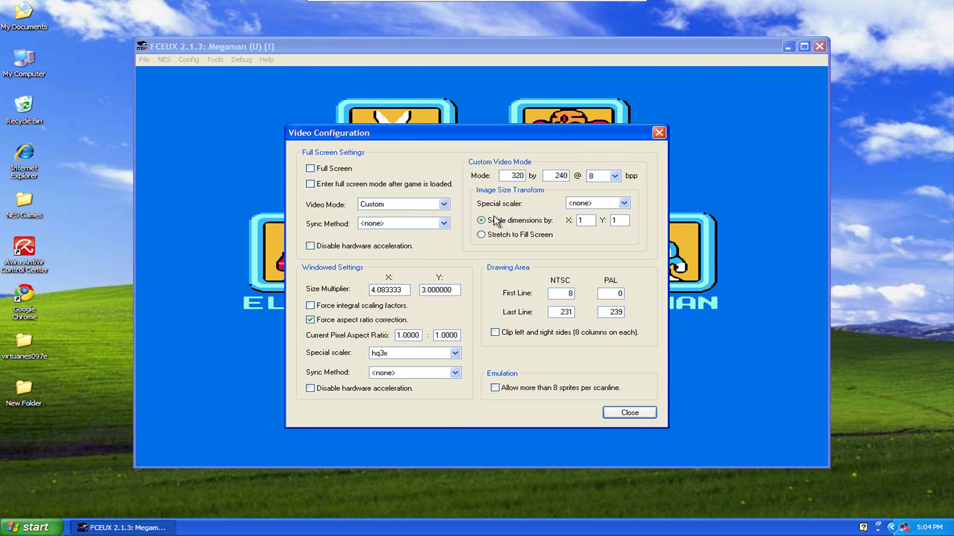
pyautogui.click(659, 134)
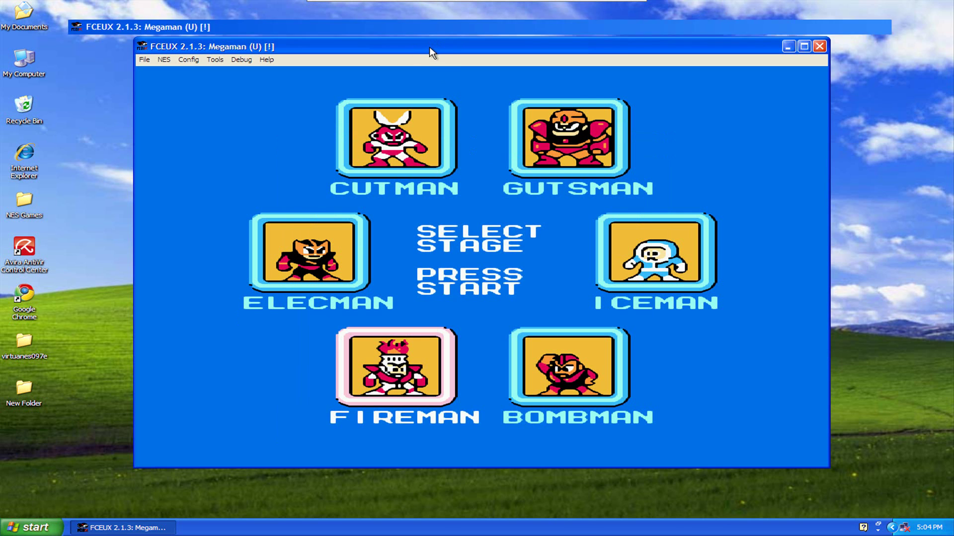
# Maximize the emulator window and move the stage selection to Gutsman
pyautogui.doubleClick(429, 46)
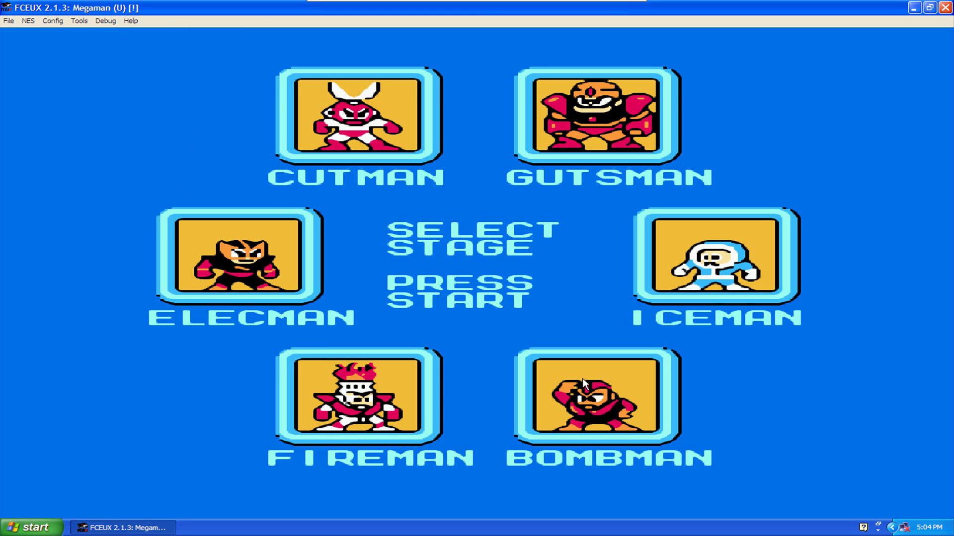
pyautogui.press('Up')
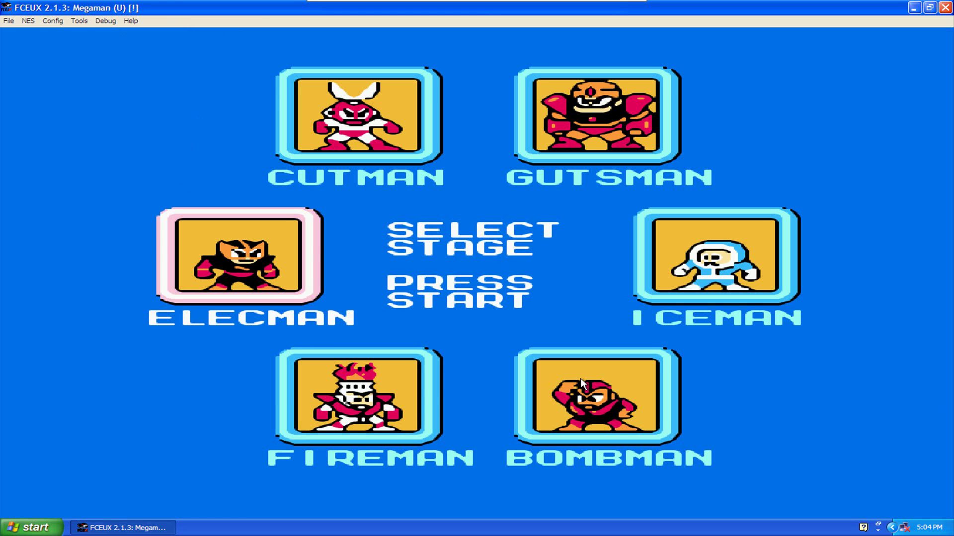
pyautogui.press('Up')
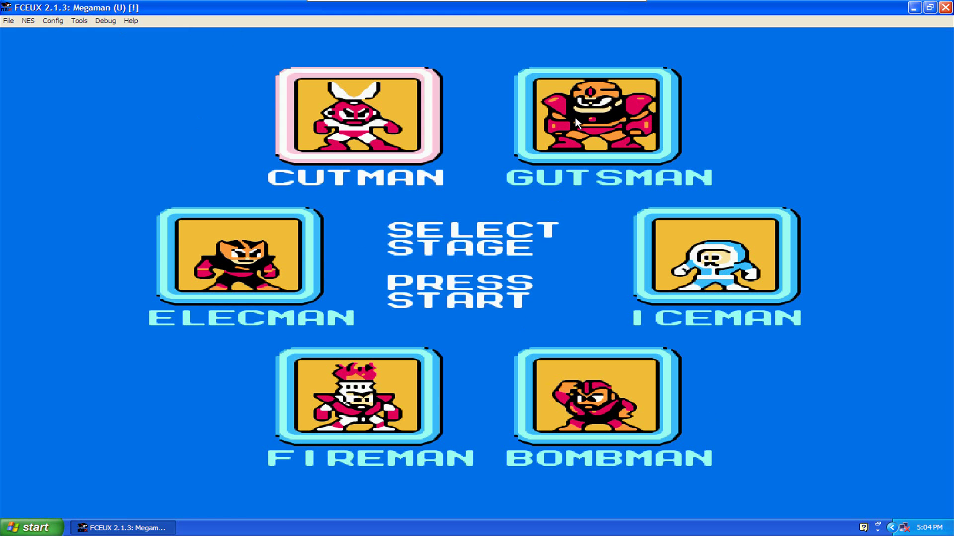
pyautogui.press('Right')
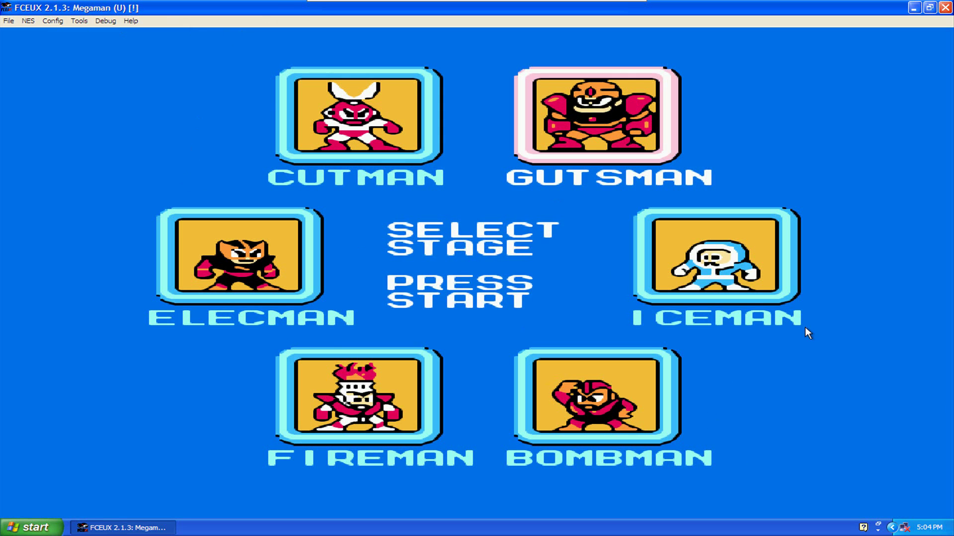
# Move the stage selection to Cutman and restore the maximized emulator window to its smaller size
pyautogui.press('Right')
pyautogui.press('Left')
pyautogui.press('Left')
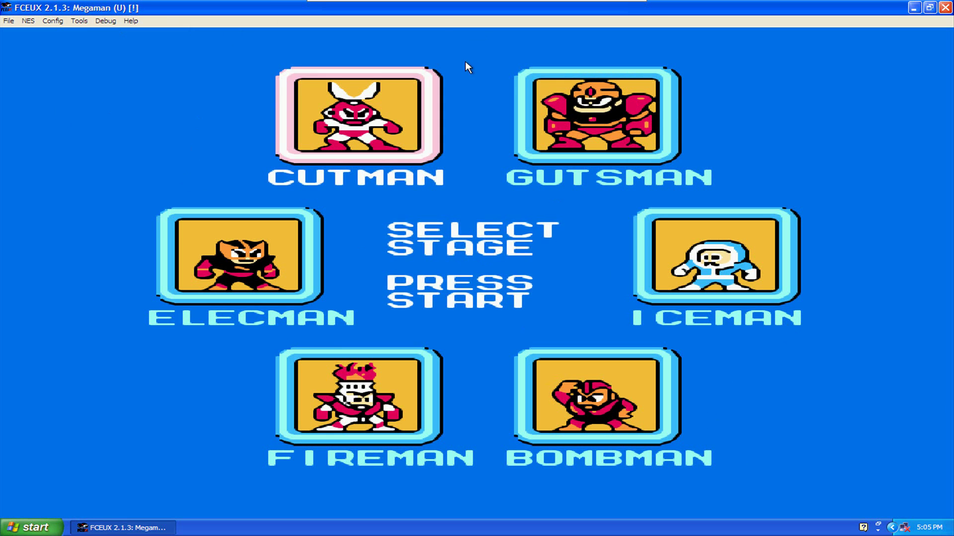
pyautogui.doubleClick(431, 9)
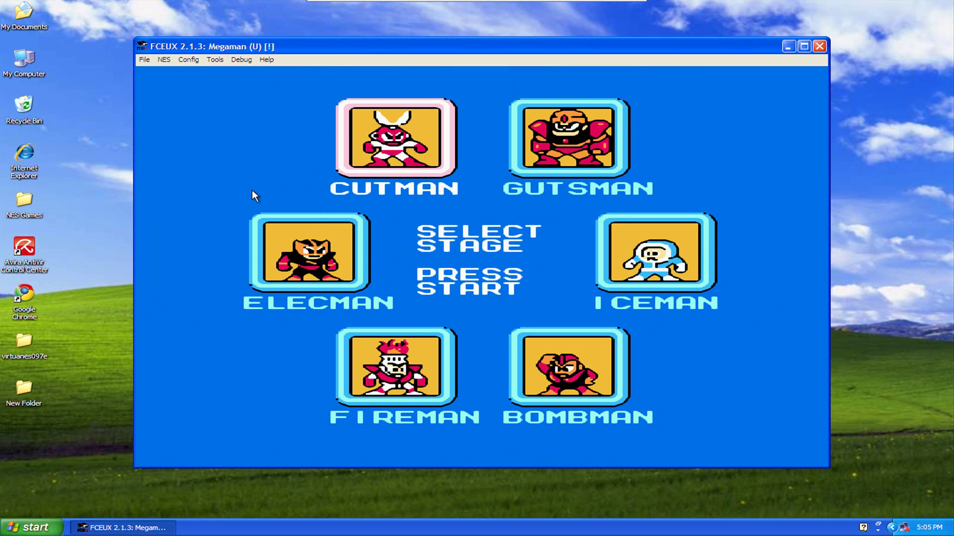
# Allow more than 8 sprites per scanline in the video configuration and close it
pyautogui.click(189, 60)
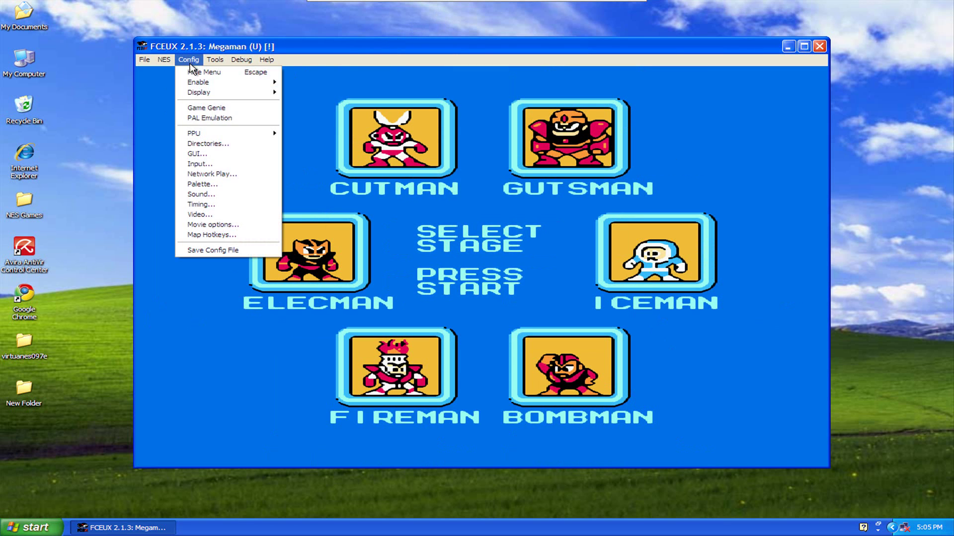
pyautogui.click(198, 214)
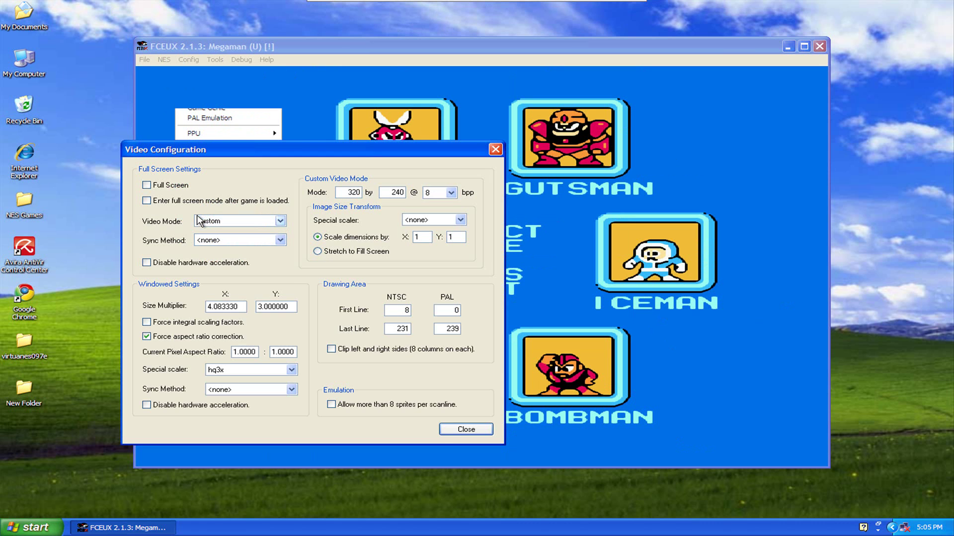
pyautogui.moveTo(301, 139); pyautogui.dragTo(509, 78)
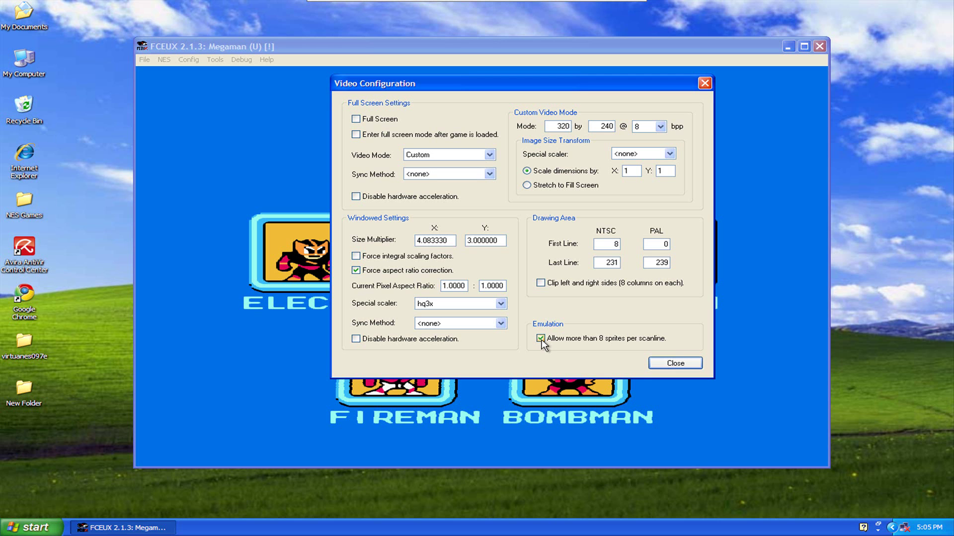
pyautogui.click(674, 364)
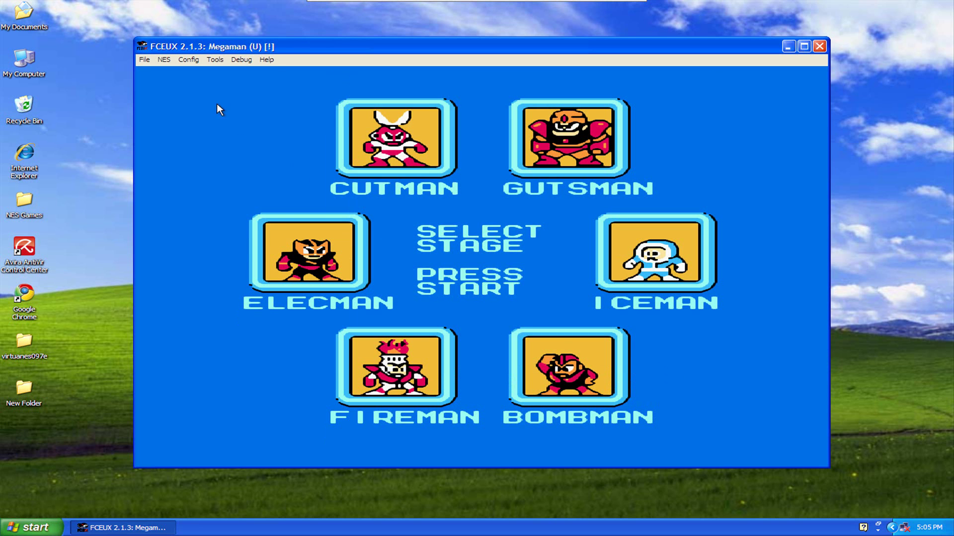
# Set the windowed sync method to Wait for VBlank in the video configuration
pyautogui.click(192, 59)
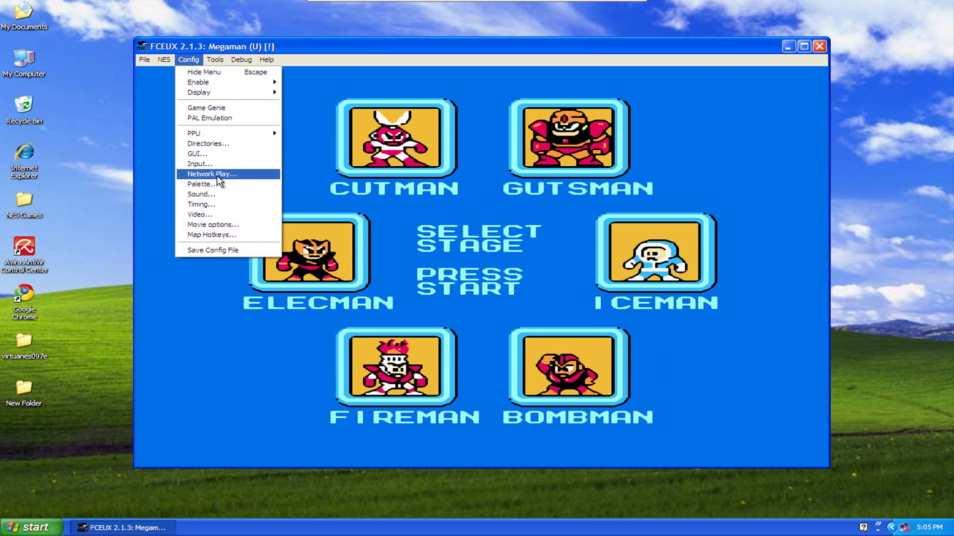
pyautogui.click(212, 214)
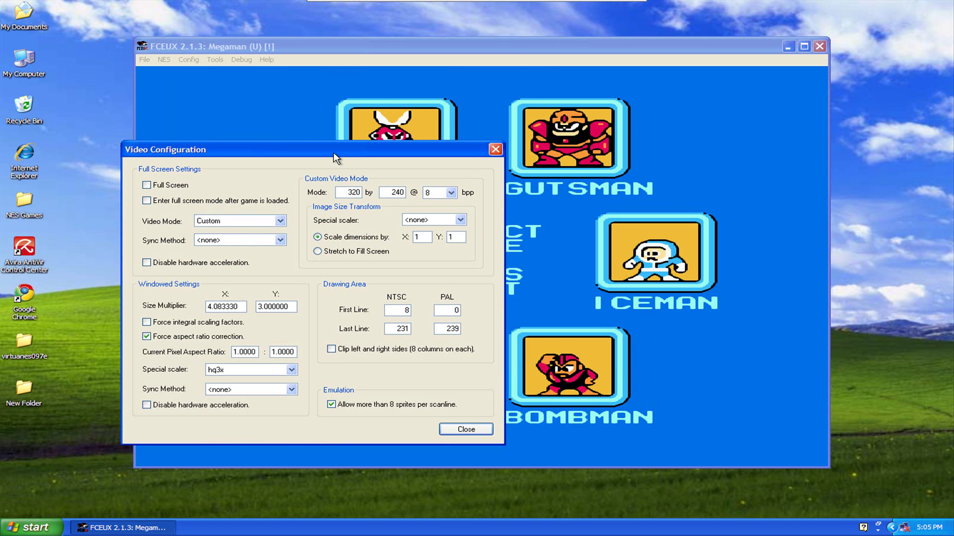
pyautogui.moveTo(336, 156); pyautogui.dragTo(482, 141)
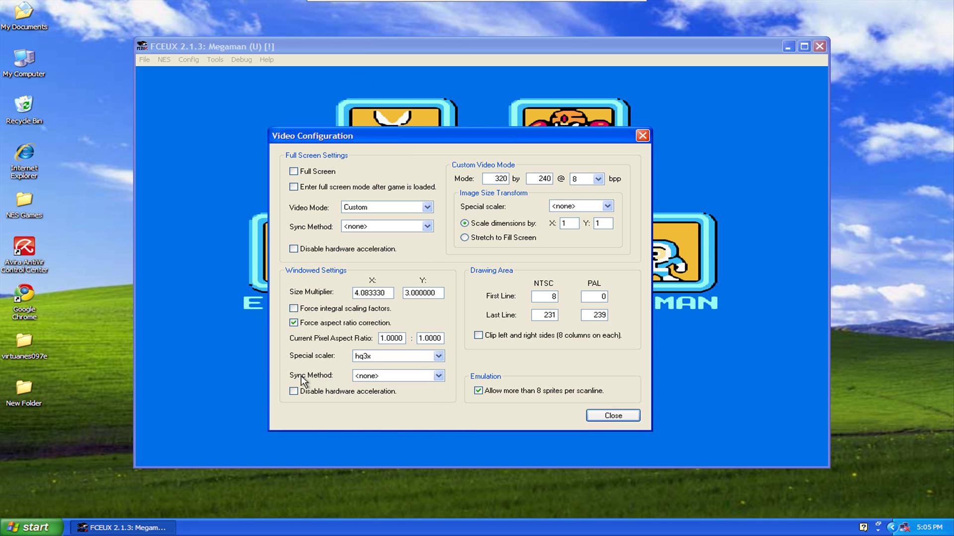
pyautogui.click(438, 376)
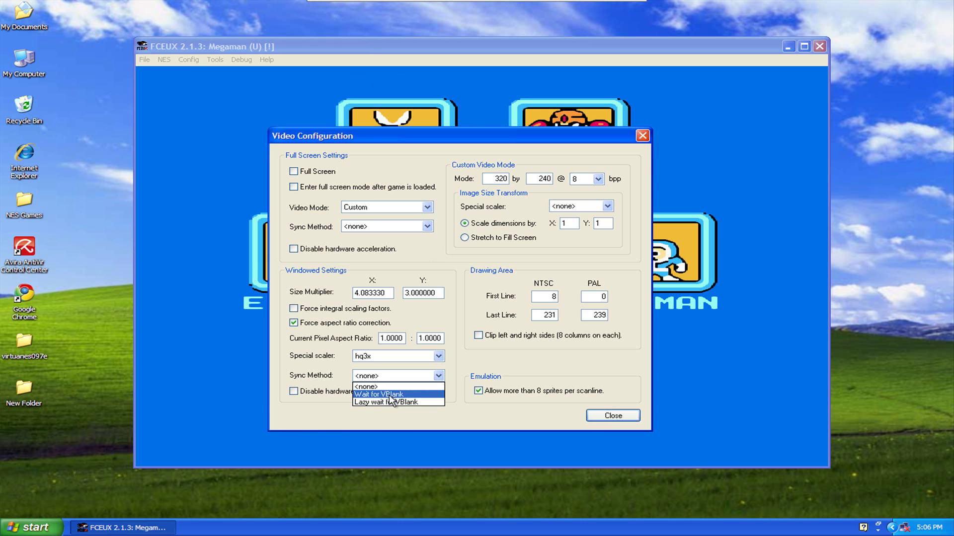
pyautogui.click(389, 395)
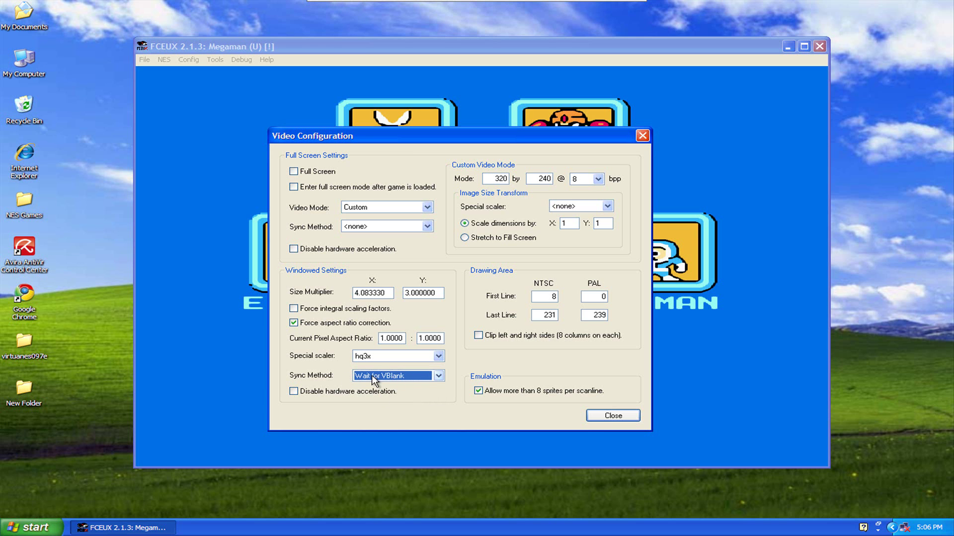
# Return the windowed sync method to <none> and close the video configuration
pyautogui.click(439, 376)
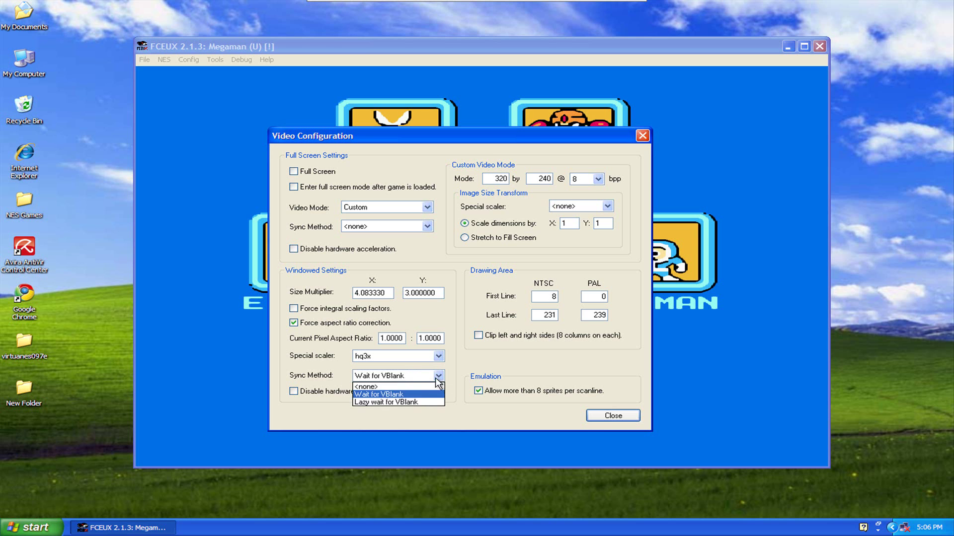
pyautogui.click(380, 387)
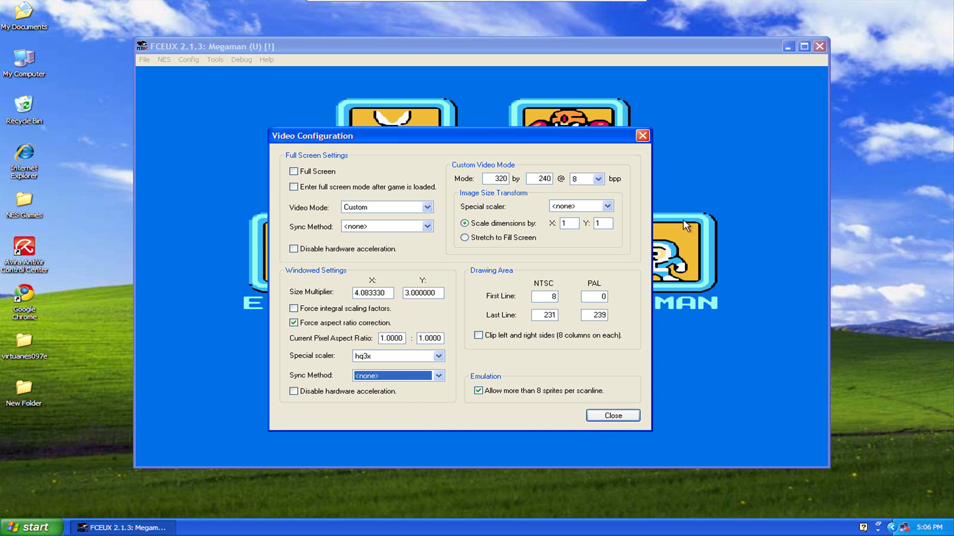
pyautogui.click(604, 420)
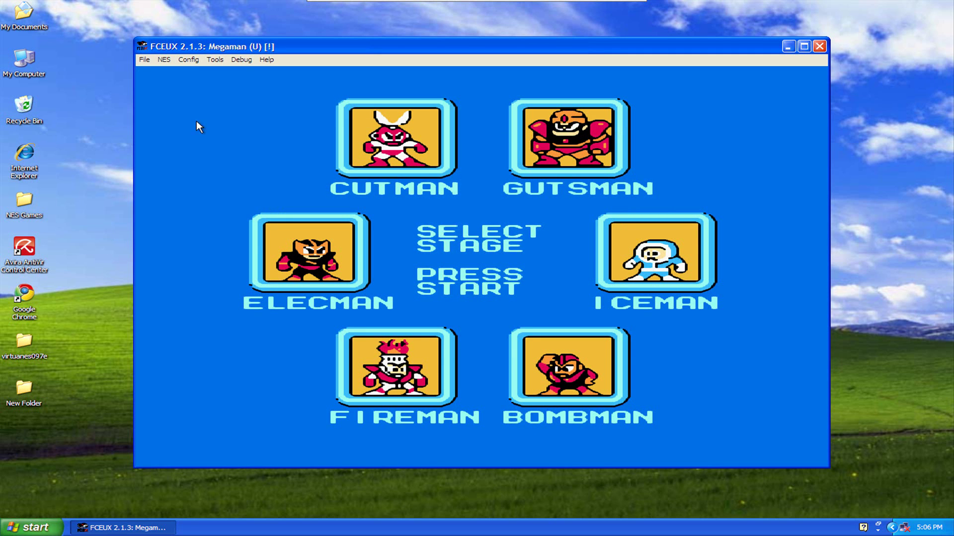
# Turn off the display of object graphics (OBJ) and move the stage selection to Gutsman
pyautogui.click(215, 60)
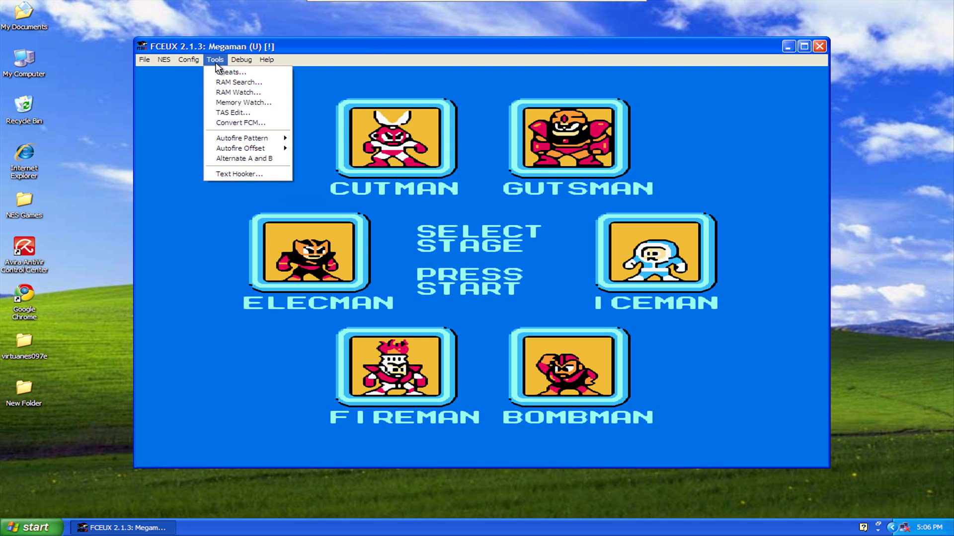
pyautogui.moveTo(197, 62)
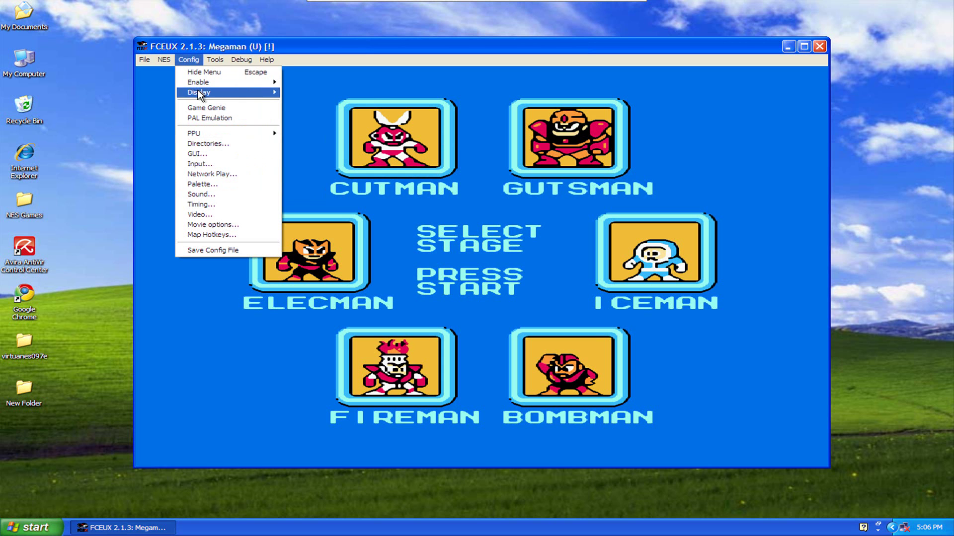
pyautogui.moveTo(199, 93)
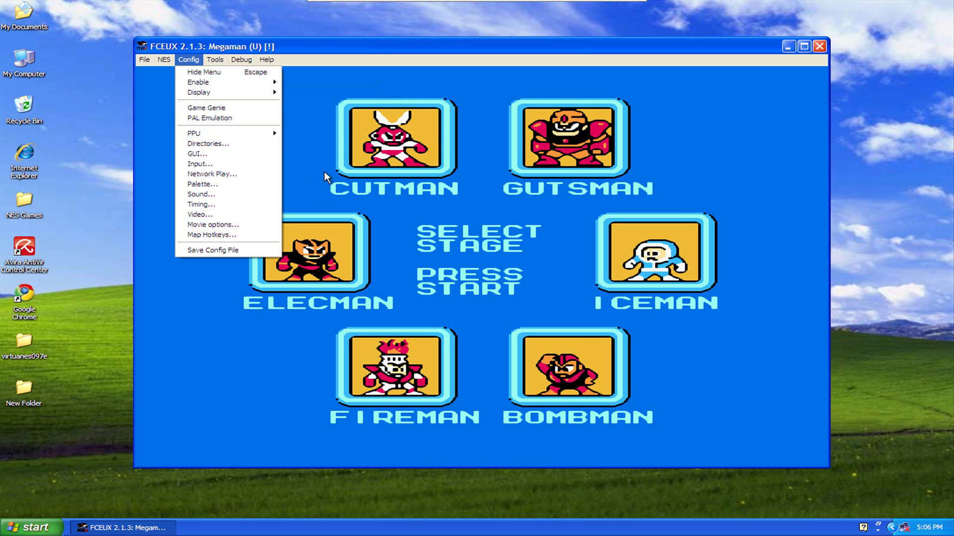
pyautogui.moveTo(264, 91)
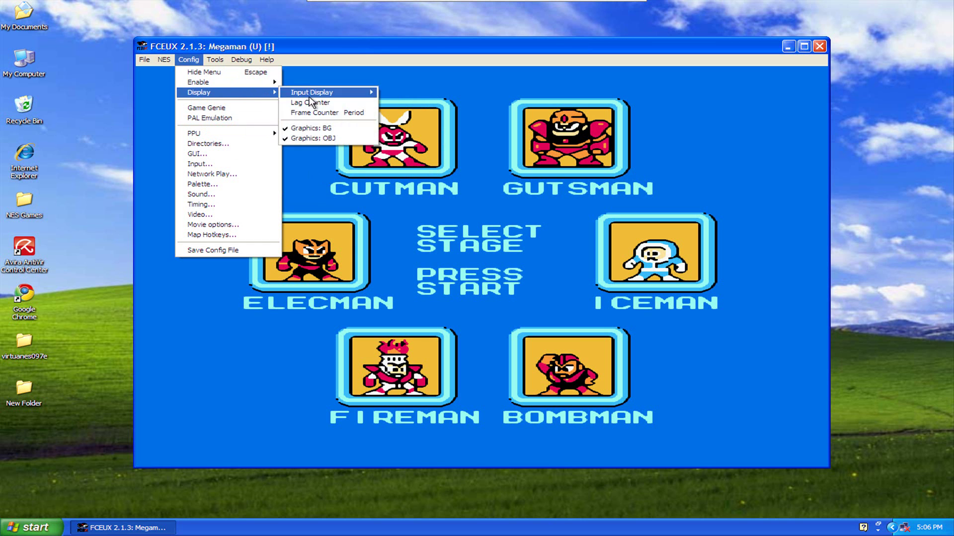
pyautogui.click(313, 136)
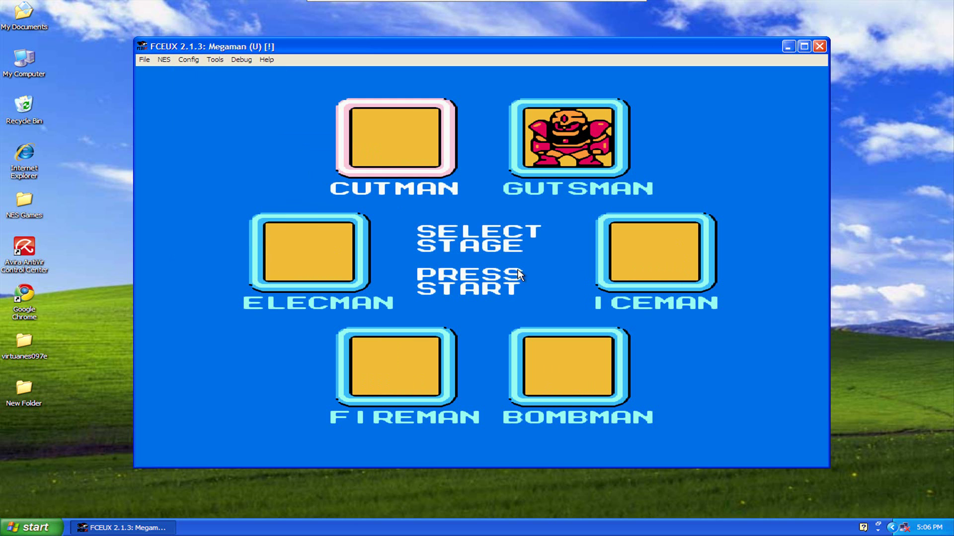
pyautogui.press('Right')
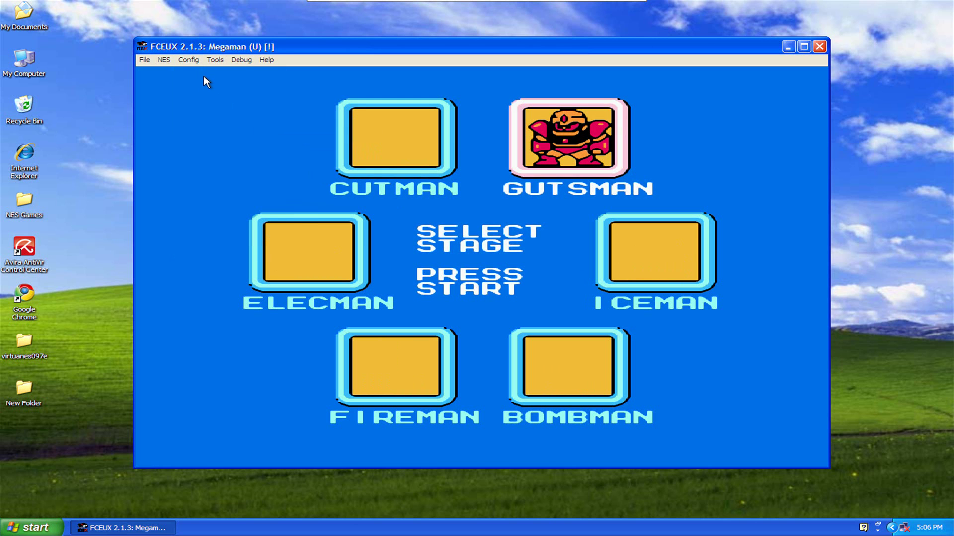
# Turn off the background graphics (BG) on the stage selection screen and turn the object graphics back on
pyautogui.click(193, 62)
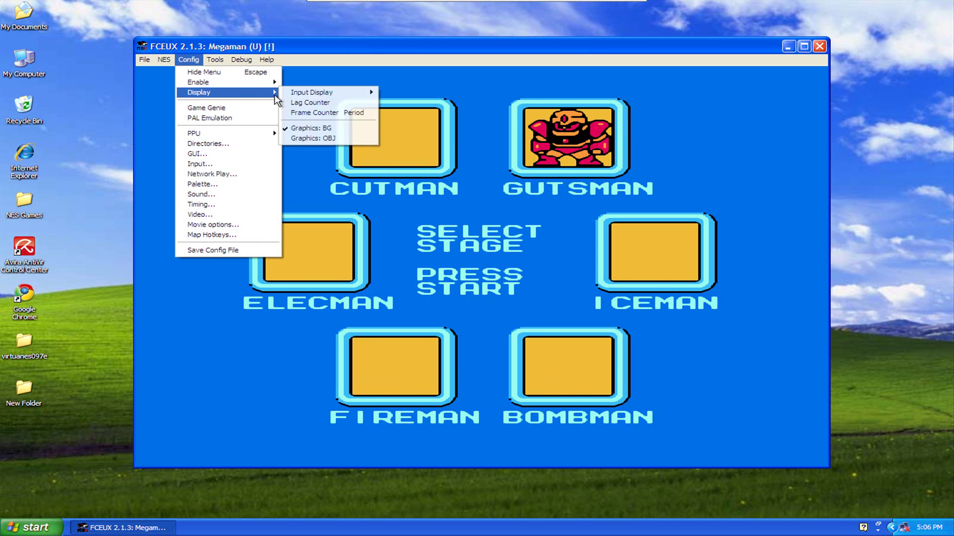
pyautogui.click(308, 129)
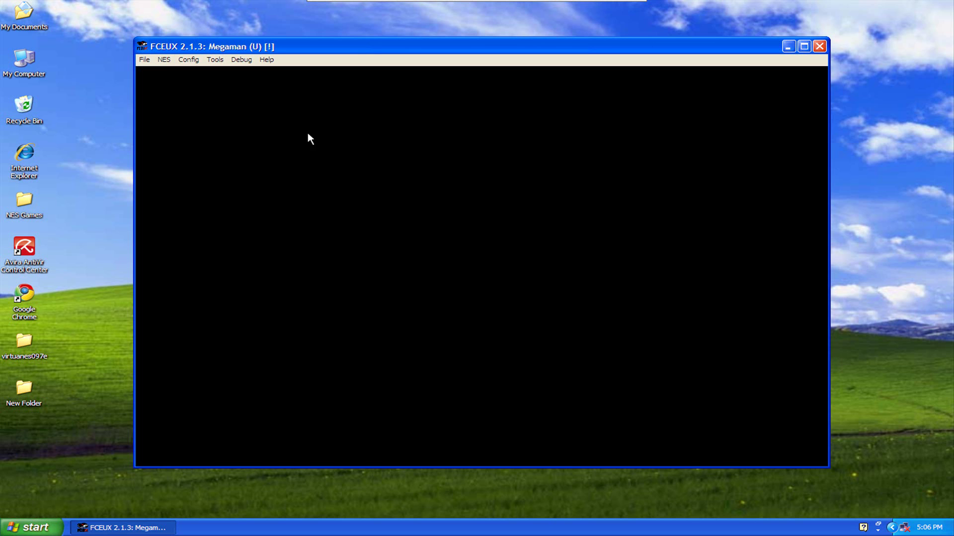
pyautogui.click(196, 62)
pyautogui.moveTo(269, 97)
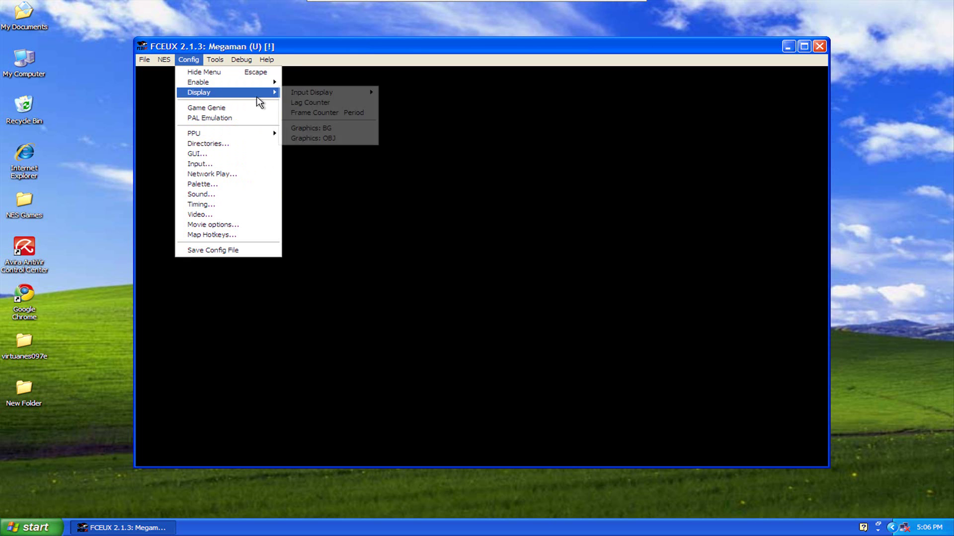
pyautogui.click(315, 138)
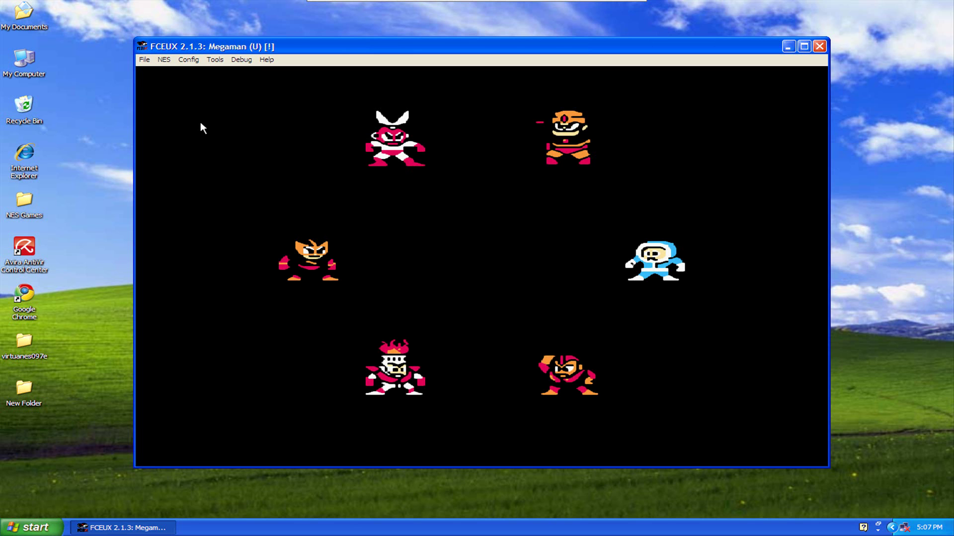
# Turn the background graphics back on, start the selected stage and turn Mega Man to face left
pyautogui.click(187, 60)
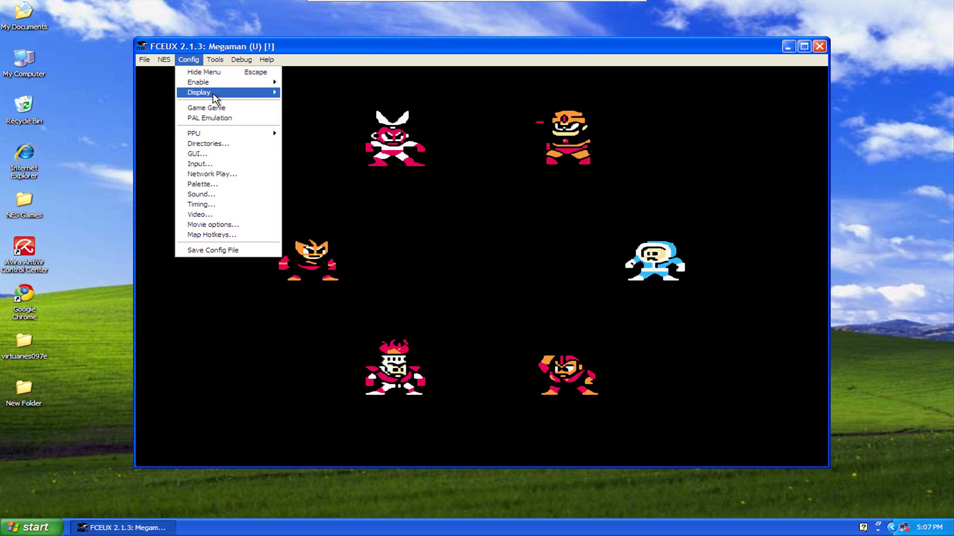
pyautogui.moveTo(221, 95)
pyautogui.click(313, 128)
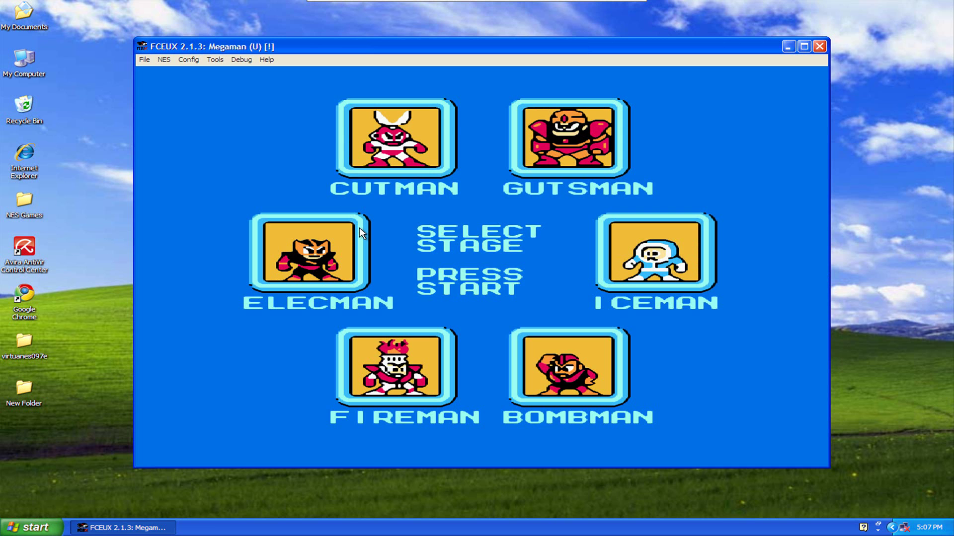
pyautogui.press('Return')
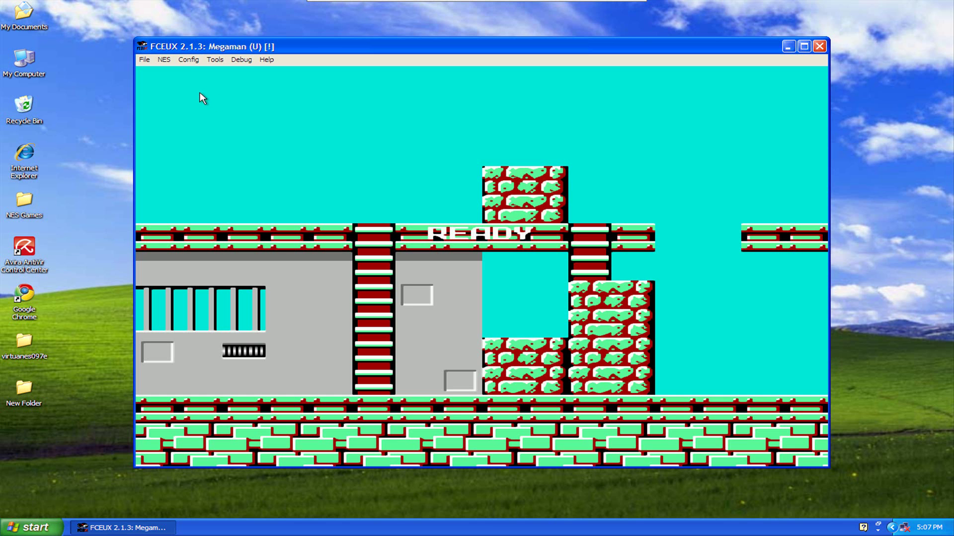
pyautogui.press('Left')
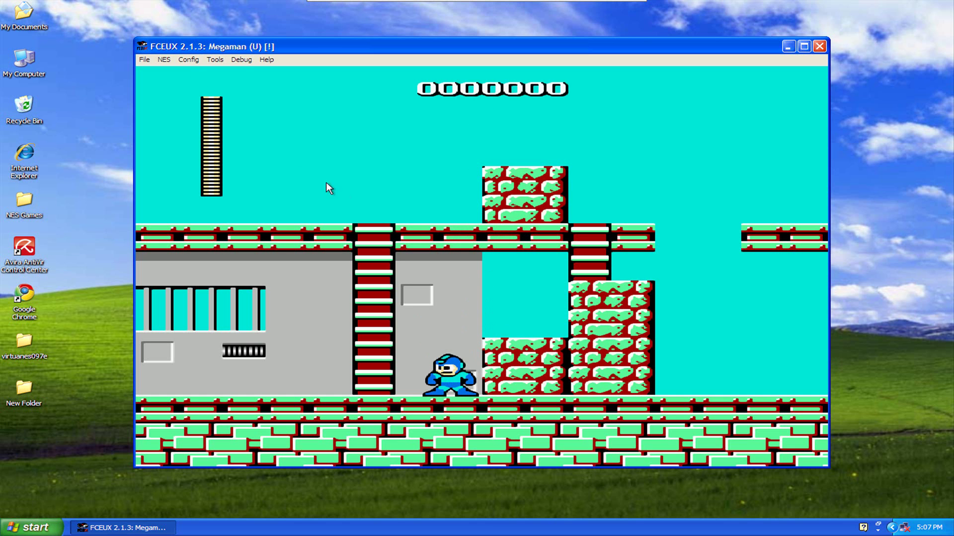
# Turn the object graphics off and back on during the running stage
pyautogui.click(194, 59)
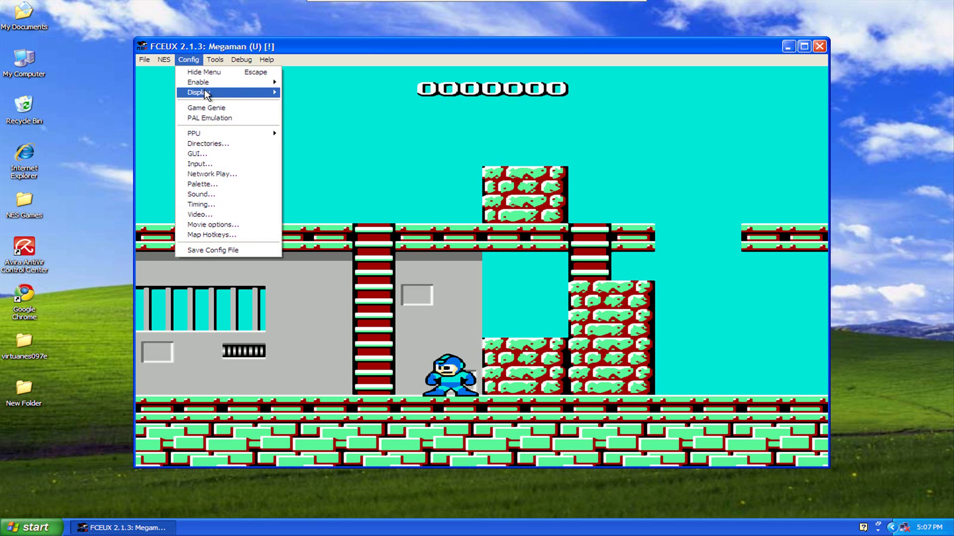
pyautogui.moveTo(232, 94)
pyautogui.click(326, 138)
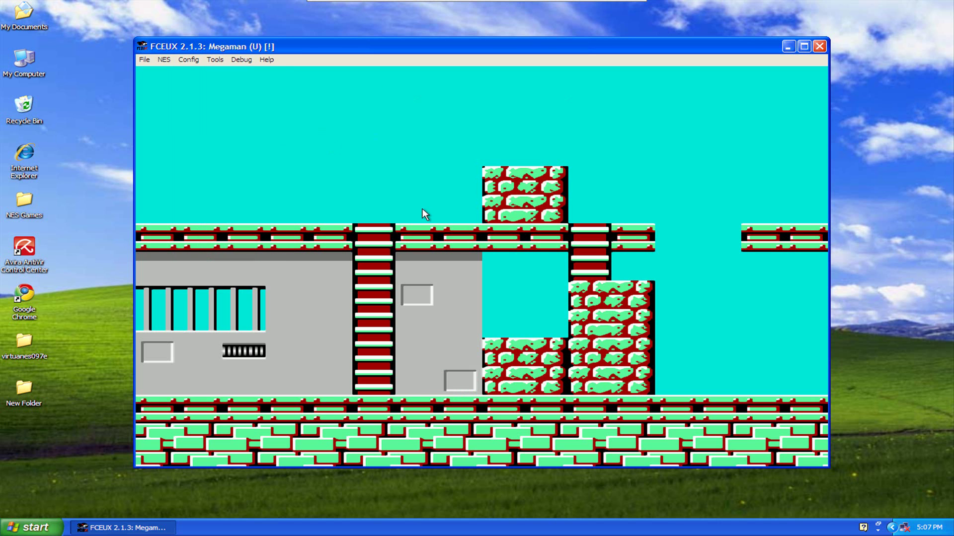
pyautogui.click(190, 60)
pyautogui.moveTo(202, 94)
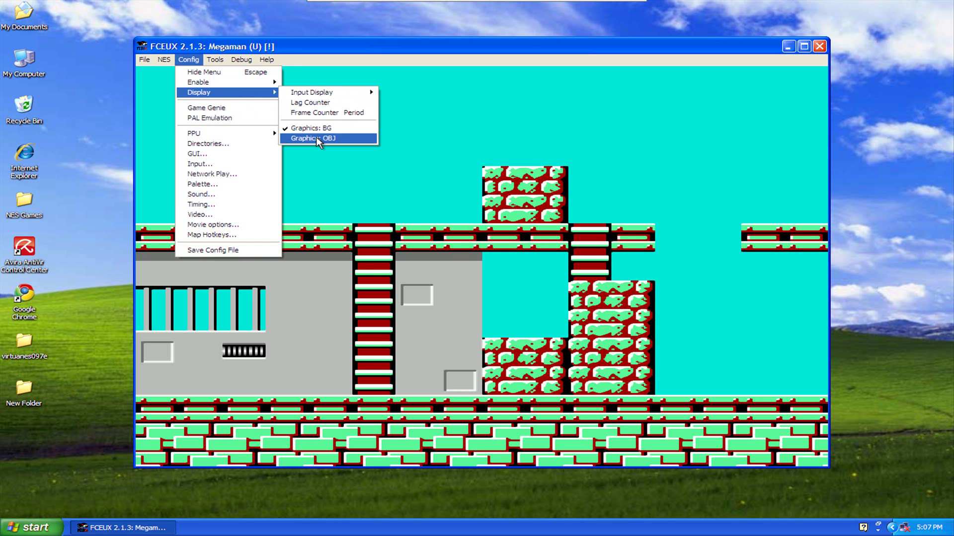
pyautogui.click(316, 137)
# Turn the background graphics off and back on while playing the stage
pyautogui.click(194, 61)
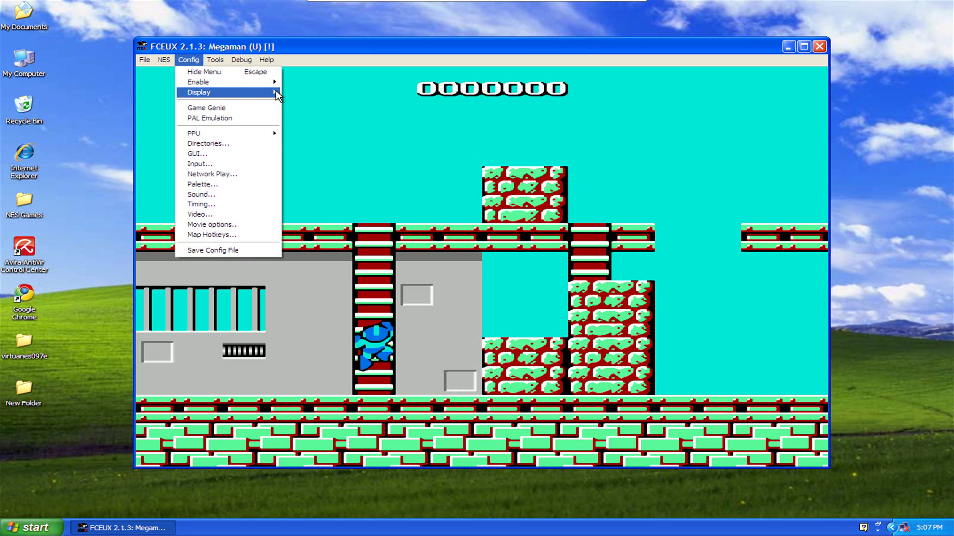
pyautogui.moveTo(276, 92)
pyautogui.click(318, 128)
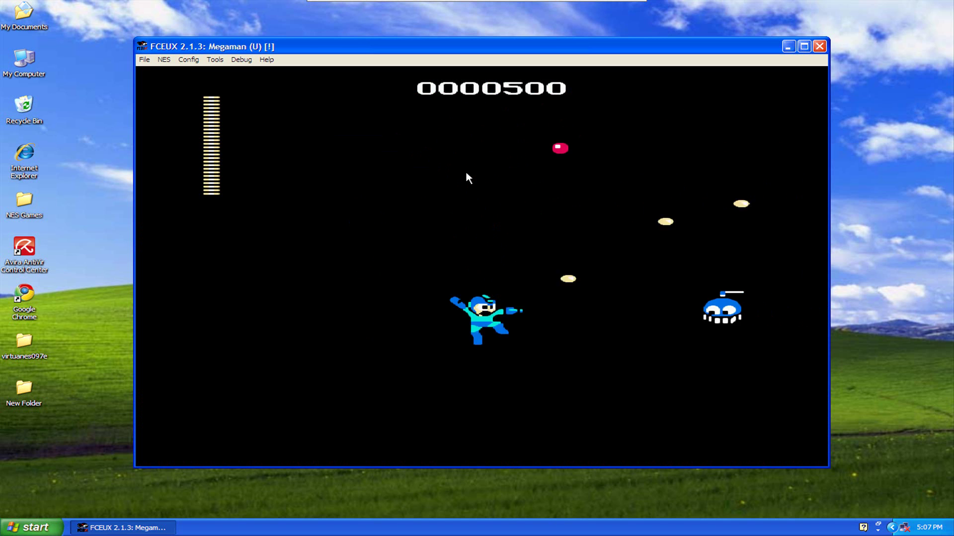
pyautogui.click(187, 60)
pyautogui.moveTo(255, 100)
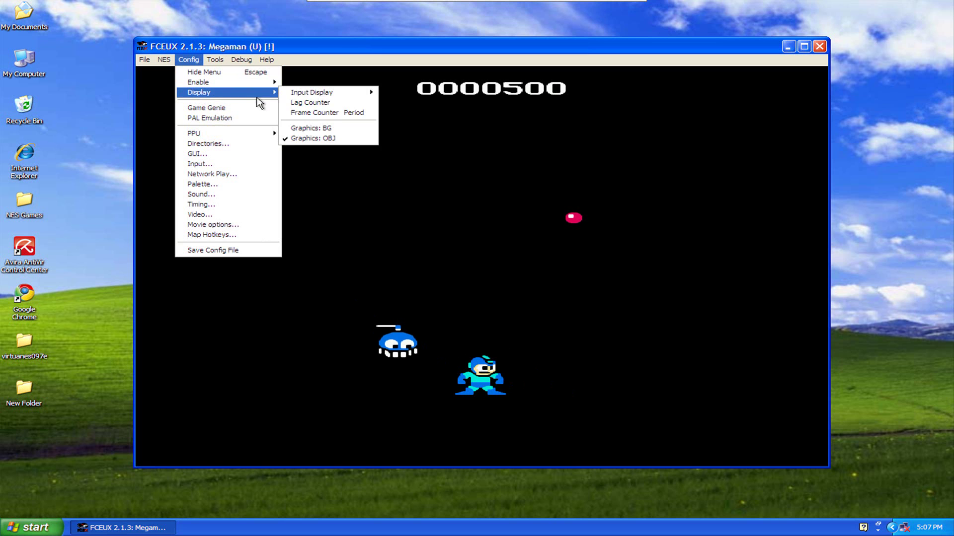
pyautogui.click(329, 126)
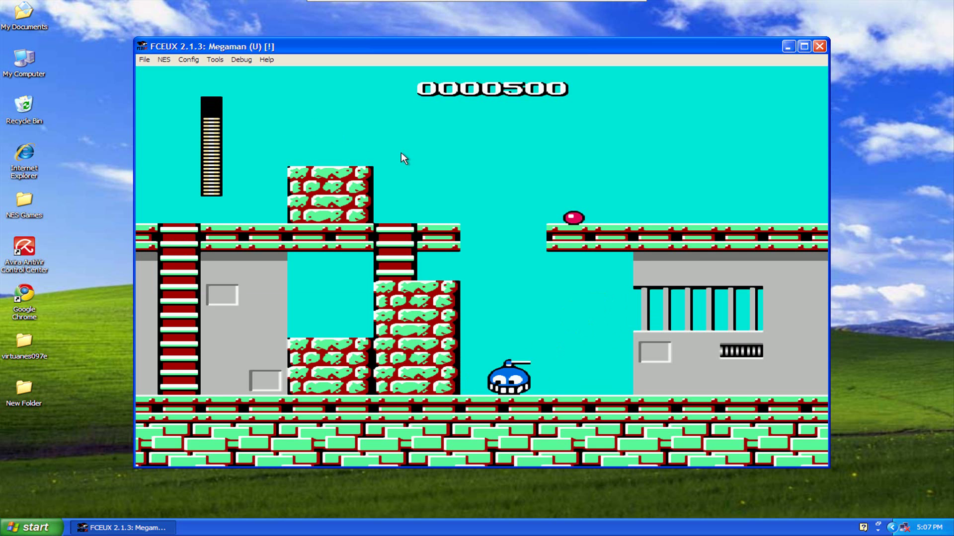
# Turn Mega Man to face right in the running stage
pyautogui.press('d')
pyautogui.press('d')
pyautogui.press('d')
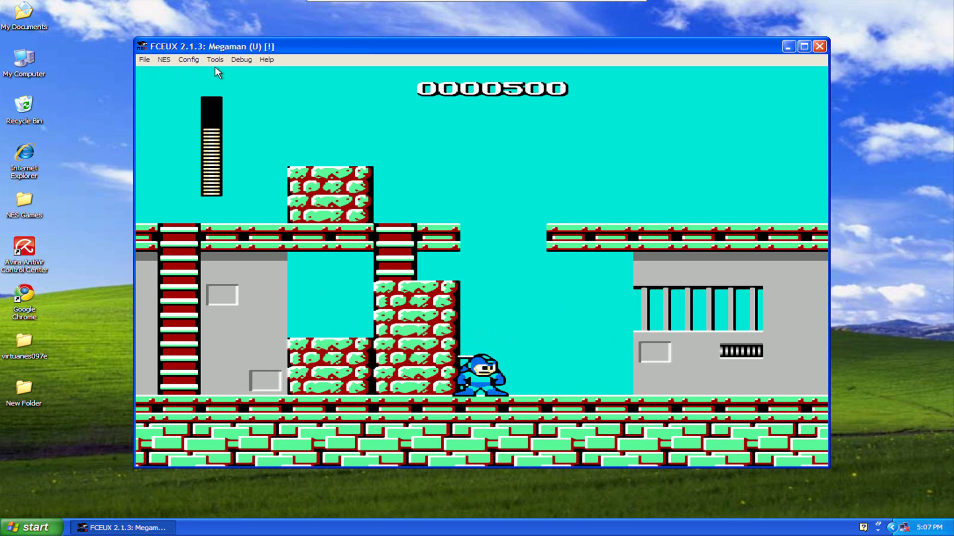
# Show the lag counter and the frame counter over the running game
pyautogui.click(194, 61)
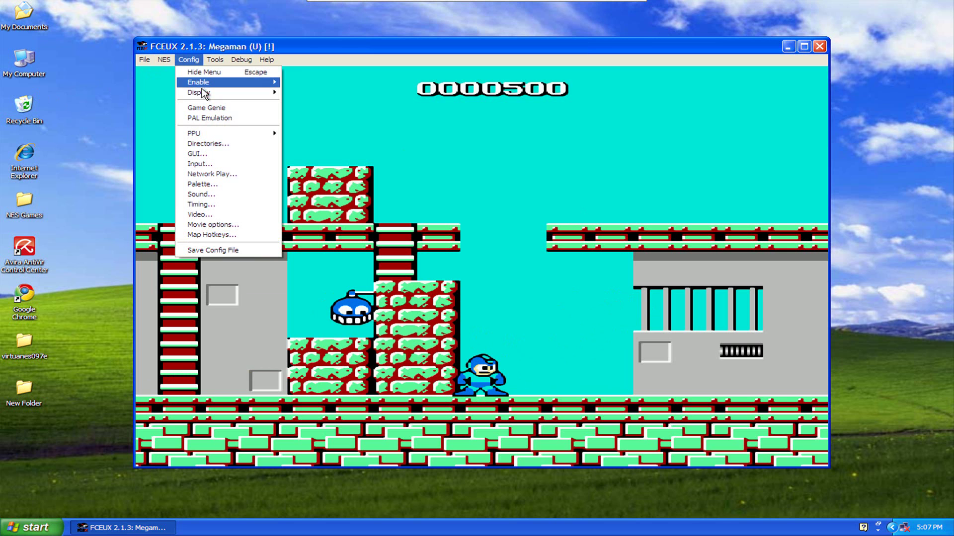
pyautogui.moveTo(214, 97)
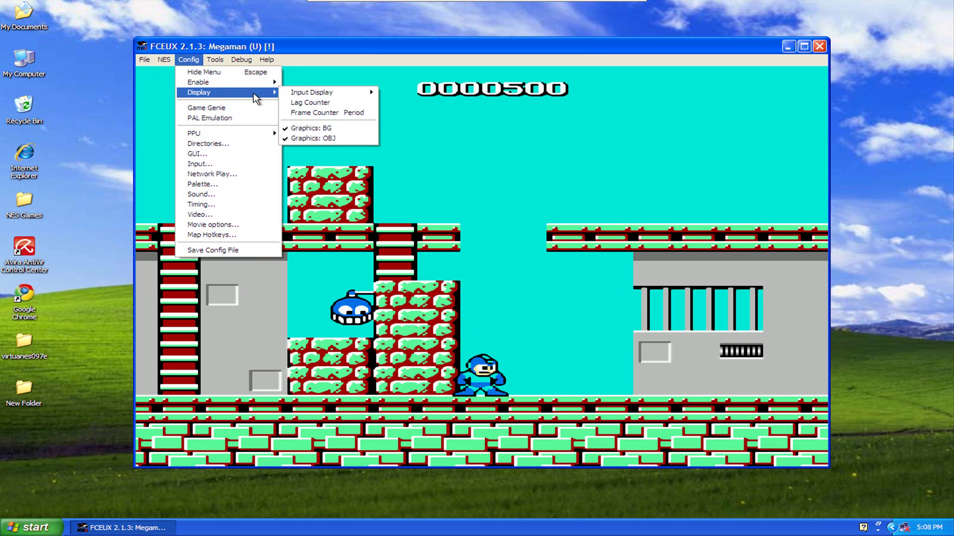
pyautogui.click(315, 103)
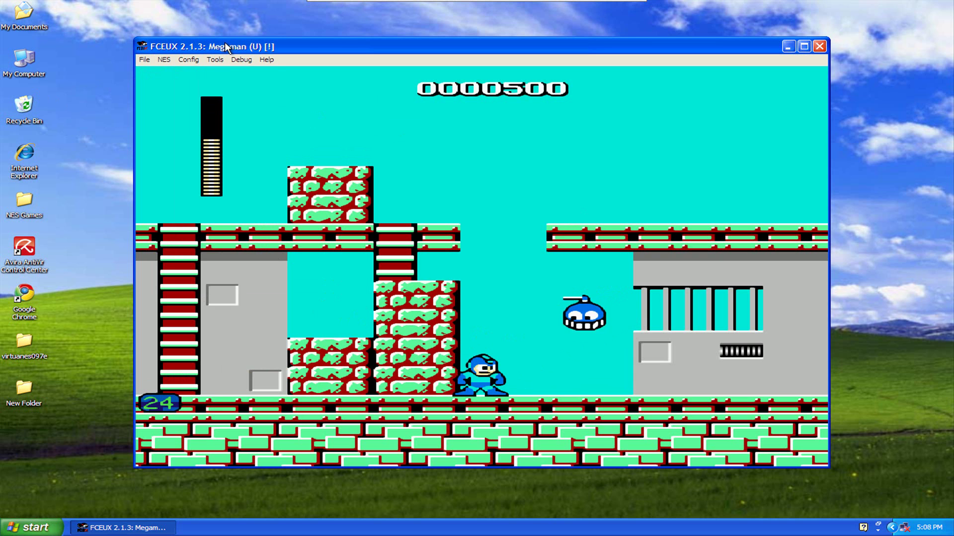
pyautogui.click(188, 60)
pyautogui.moveTo(200, 95)
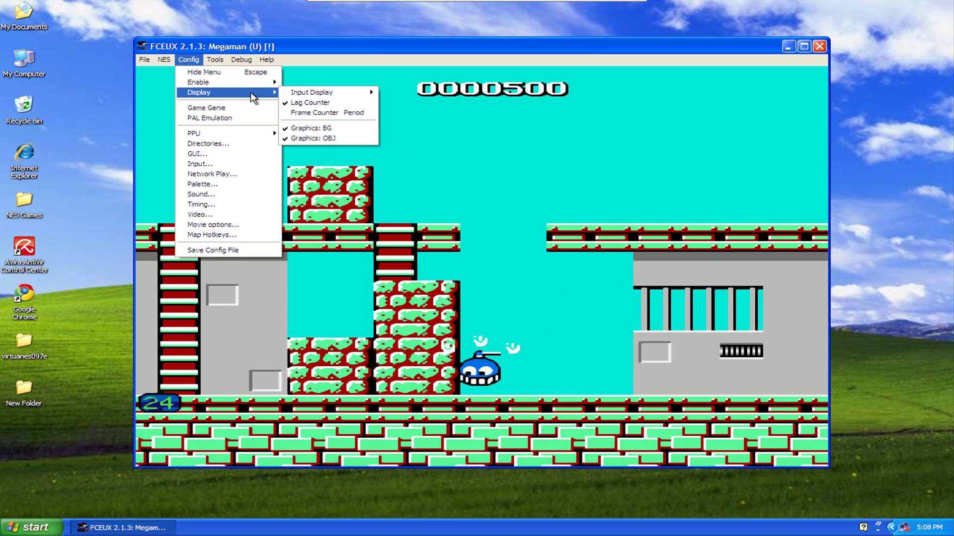
pyautogui.click(296, 115)
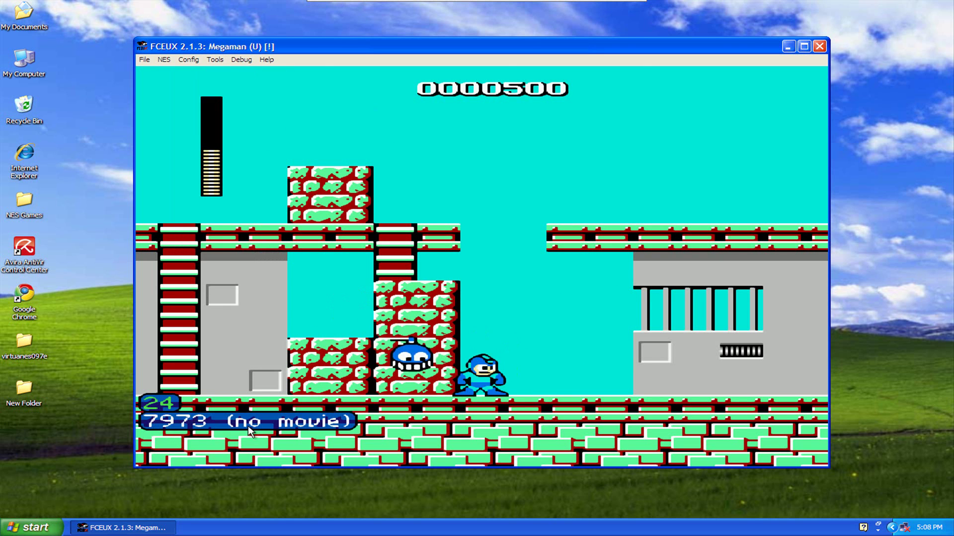
# Hide the lag counter and the frame counter from the game picture
pyautogui.click(197, 61)
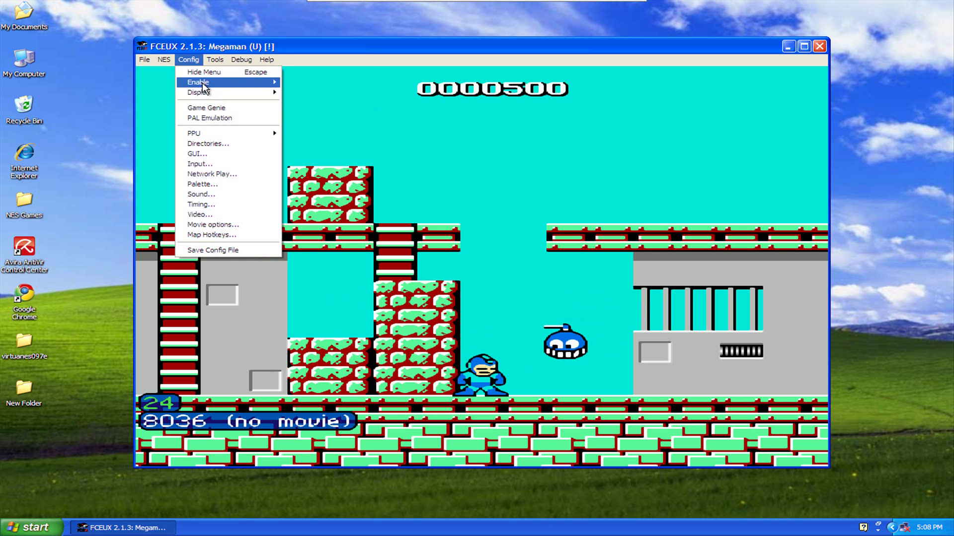
pyautogui.moveTo(269, 94)
pyautogui.click(294, 112)
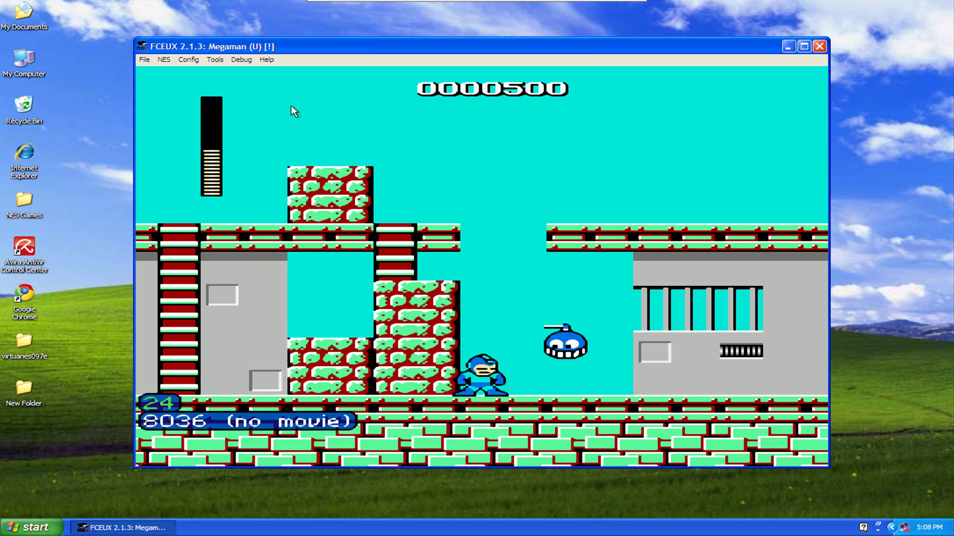
pyautogui.click(188, 60)
pyautogui.moveTo(239, 99)
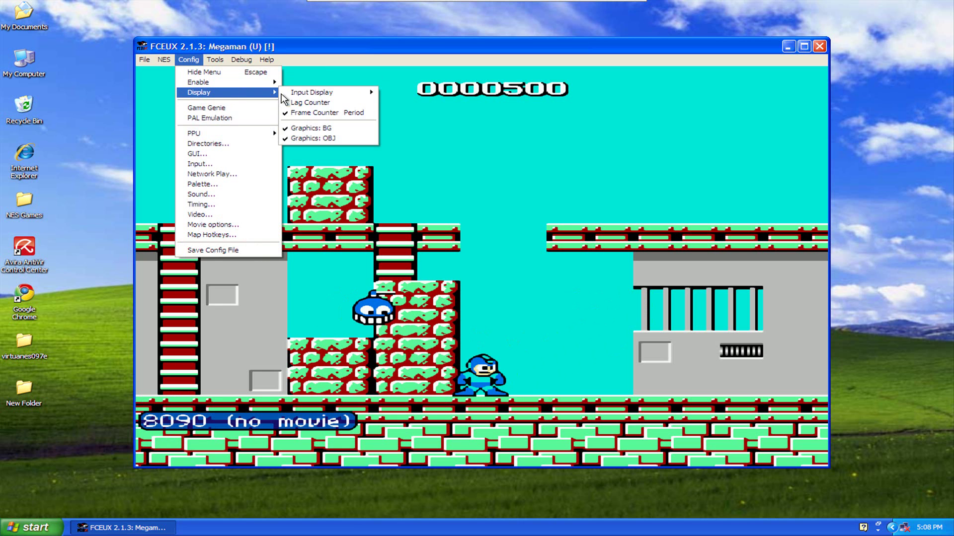
pyautogui.click(298, 114)
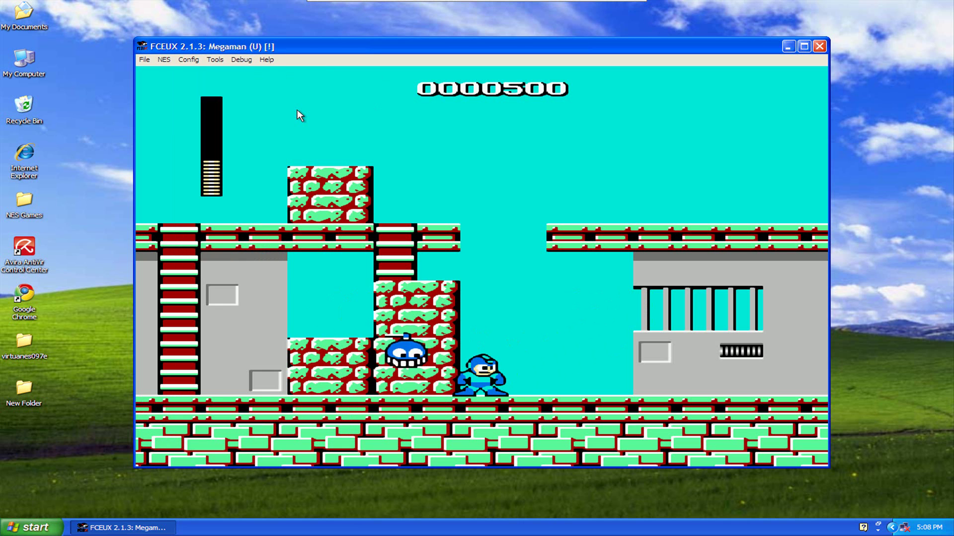
pyautogui.click(188, 60)
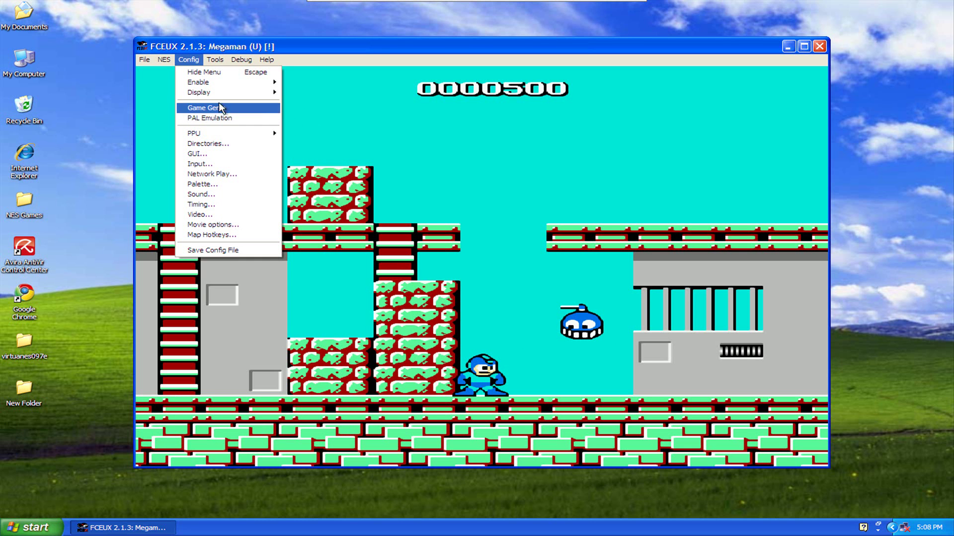
pyautogui.moveTo(172, 61)
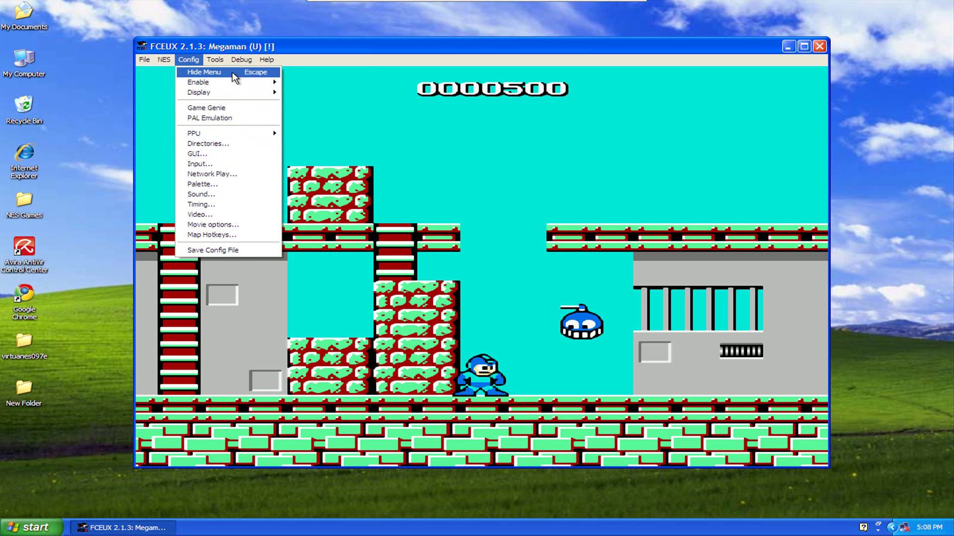
pyautogui.moveTo(221, 60)
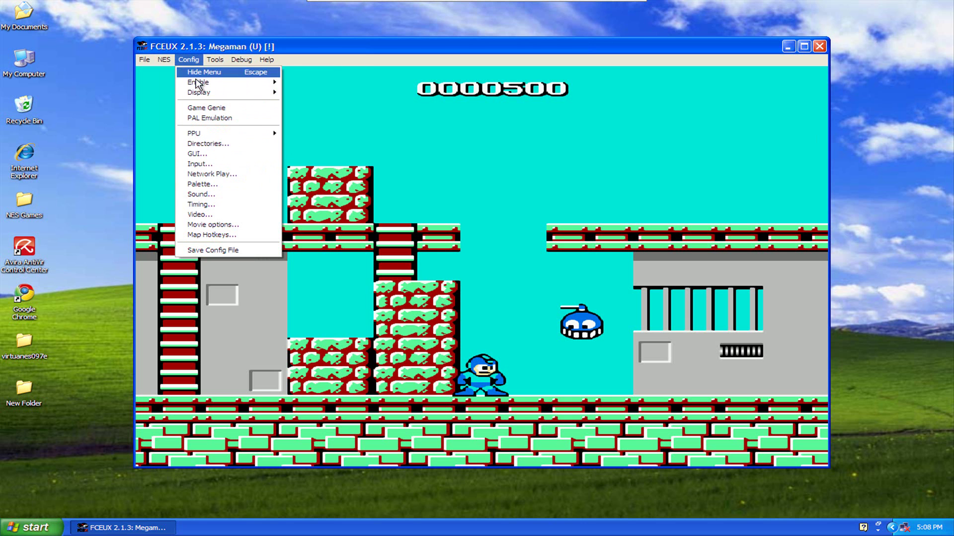